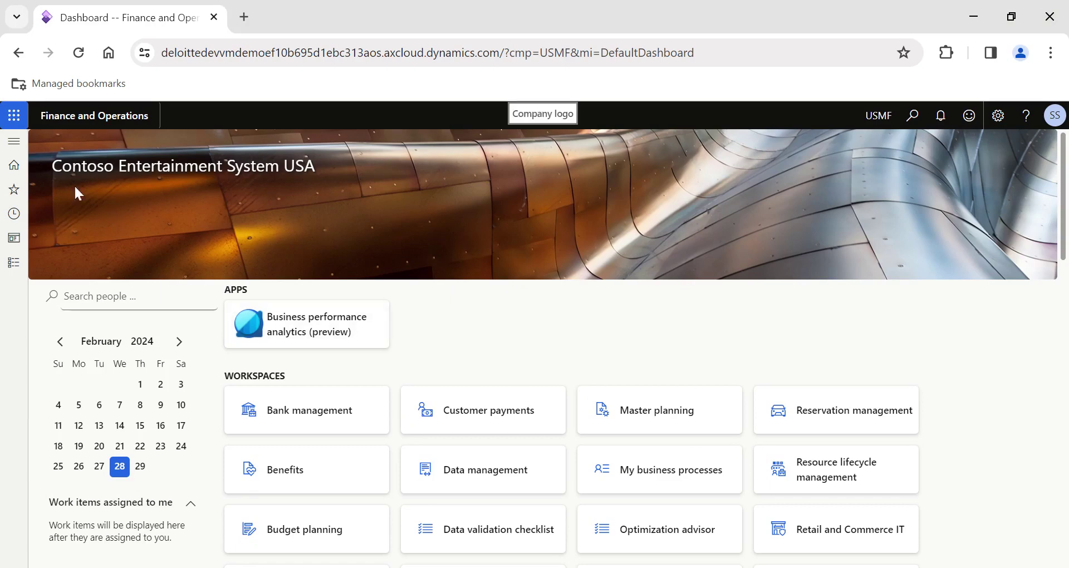
Step: Look up the installed product version number in the Help options, then close it
left_click(999, 117)
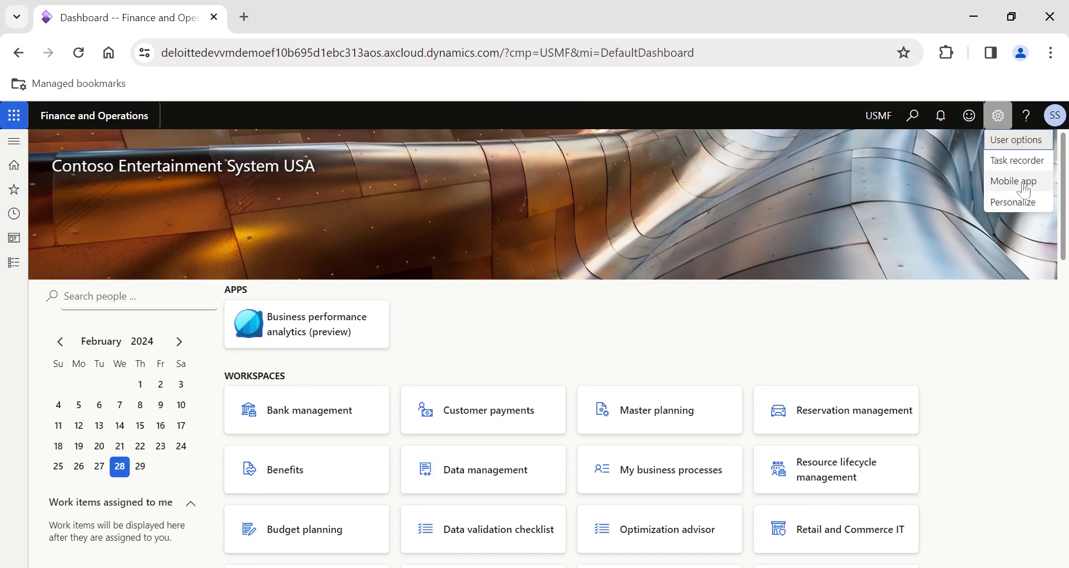
left_click(1028, 115)
left_click(1027, 116)
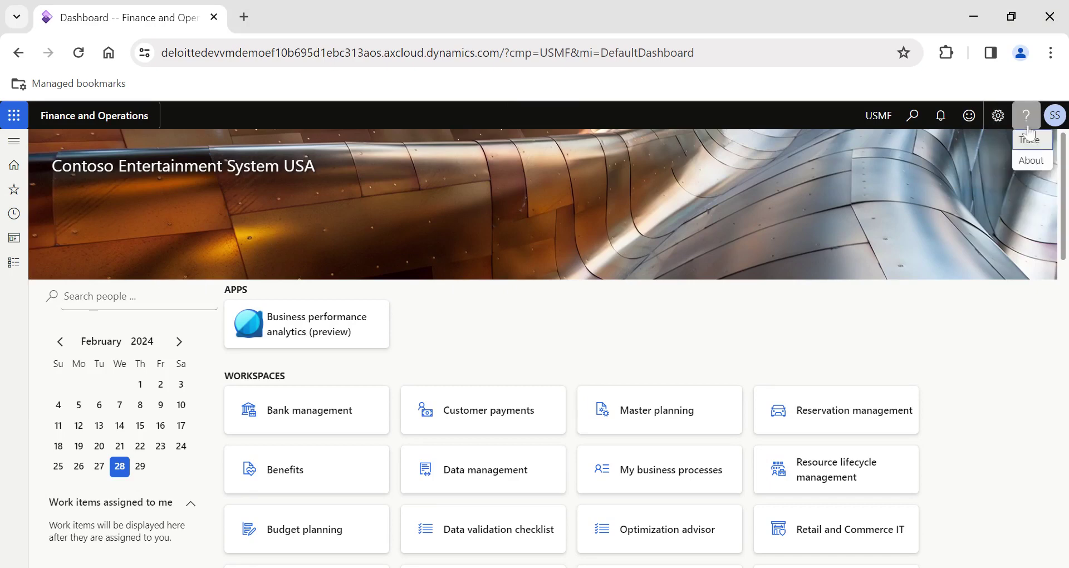
left_click(1032, 161)
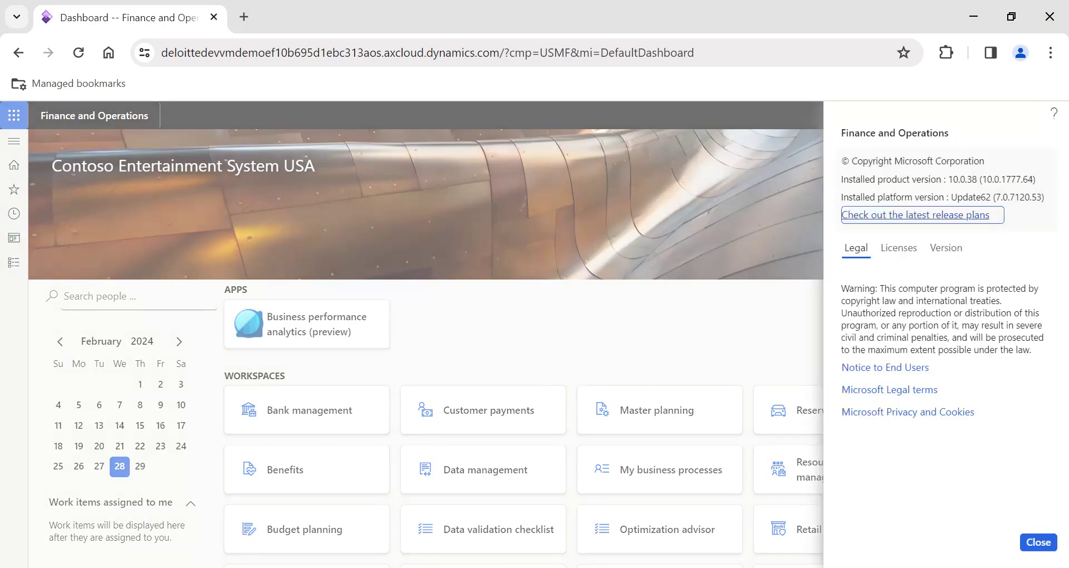
left_click_drag(961, 179, 980, 179)
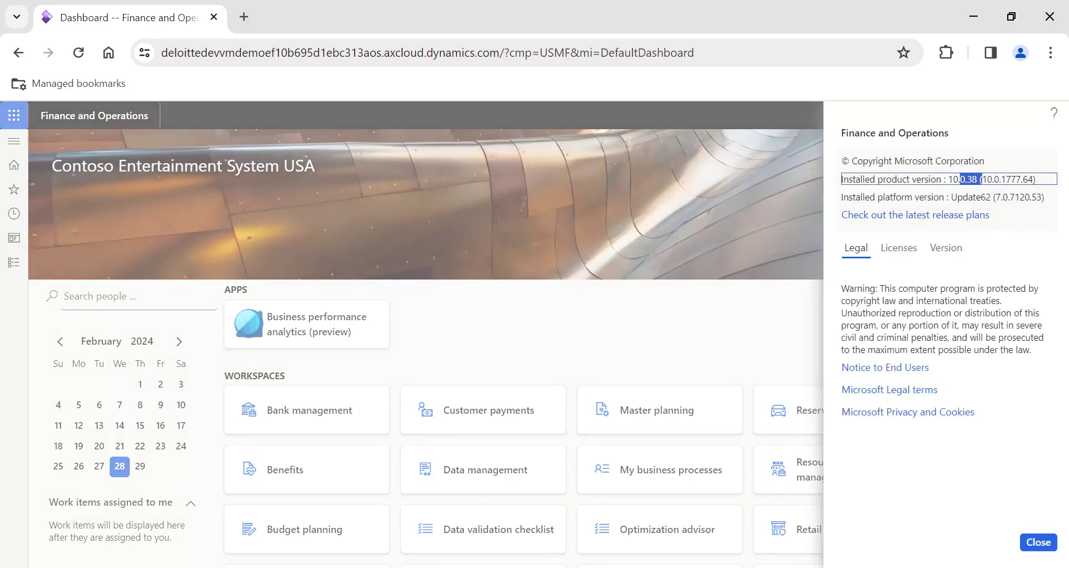
left_click(1038, 542)
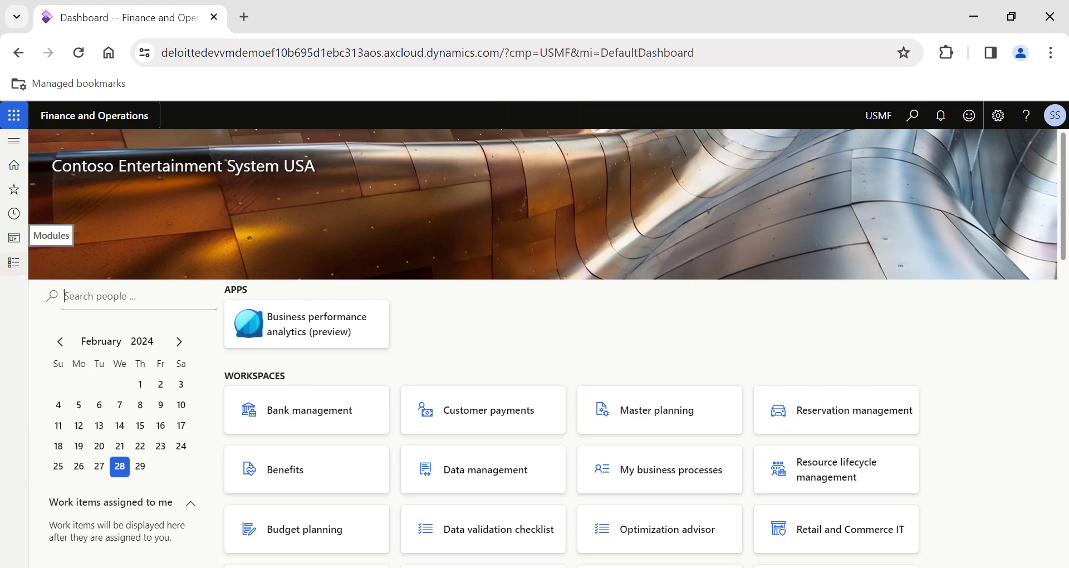
Step: Scroll the Modules list down to System administration and open its pages
left_click(14, 263)
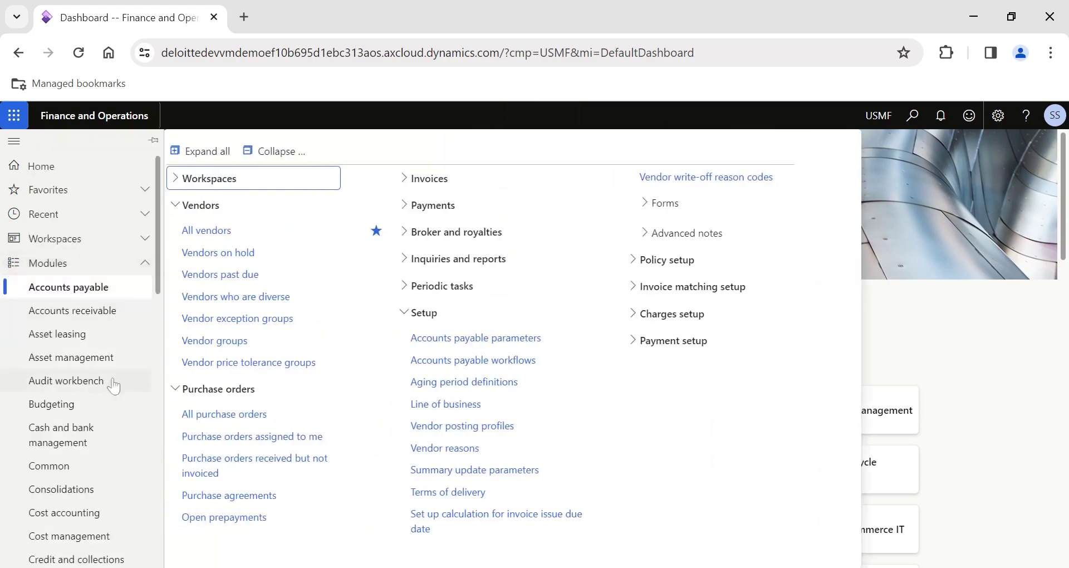
scroll(108, 404, "down", 7)
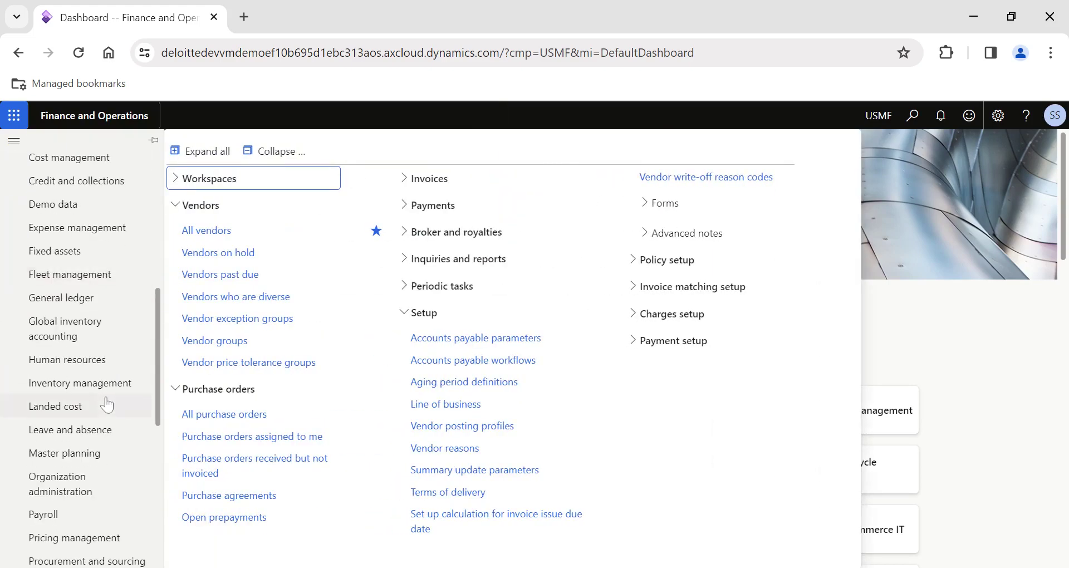
scroll(106, 405, "down", 5)
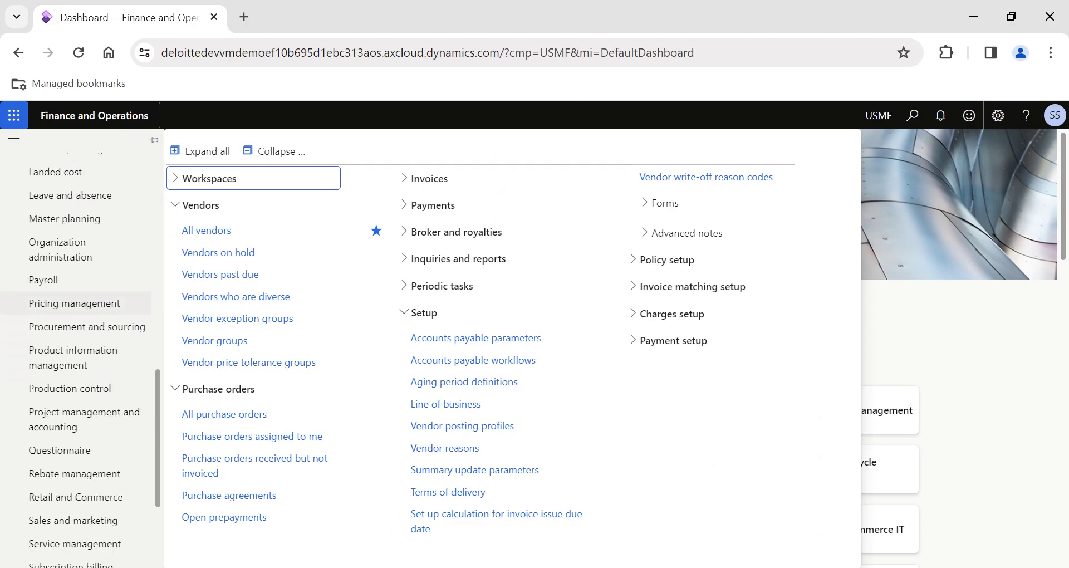
scroll(95, 368, "down", 3)
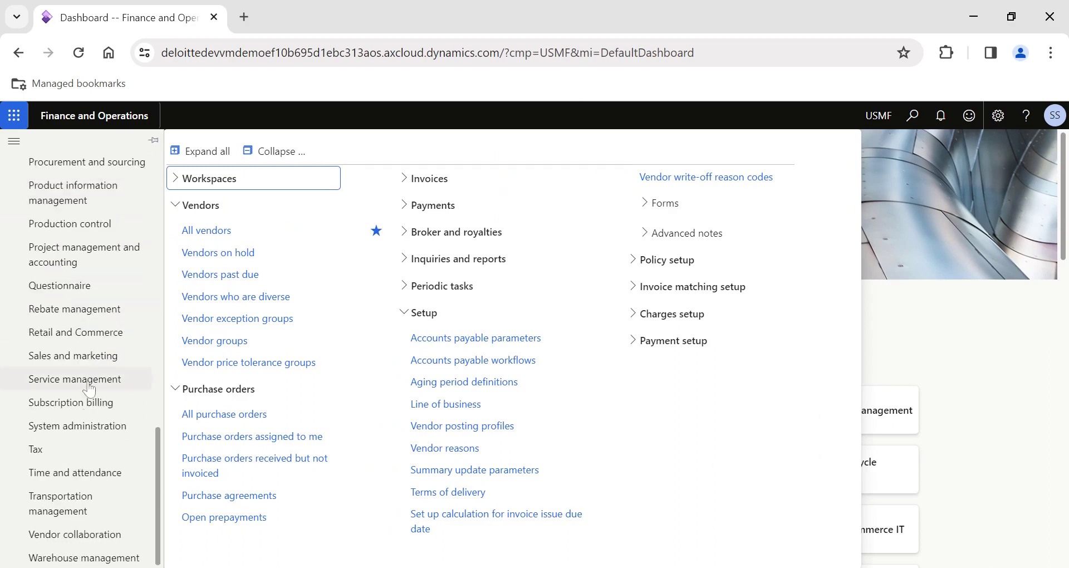
left_click(64, 427)
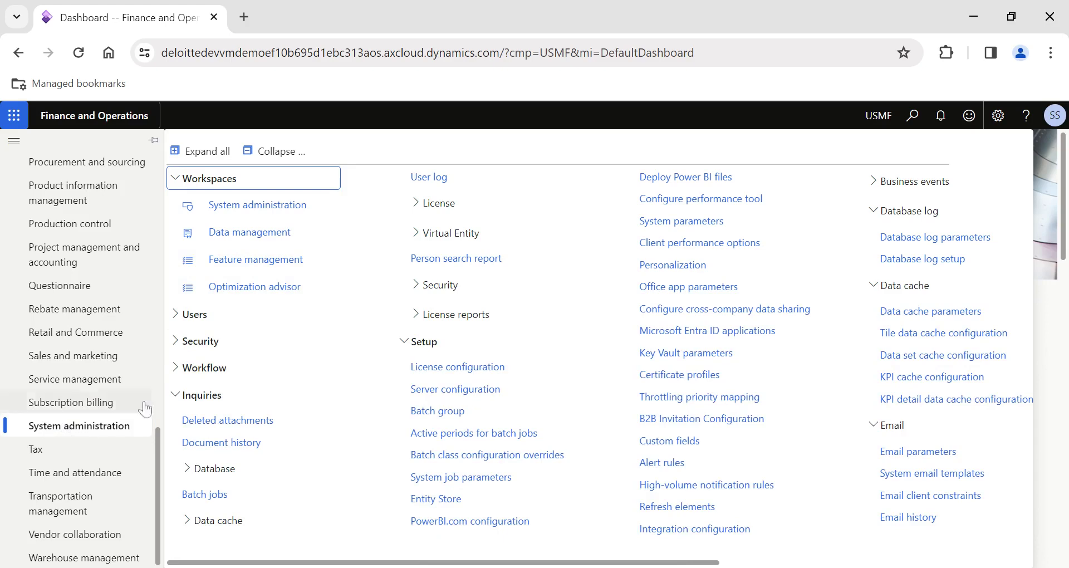
Step: Open Feature management and filter features by the name 'bulk editing'
left_click(250, 260)
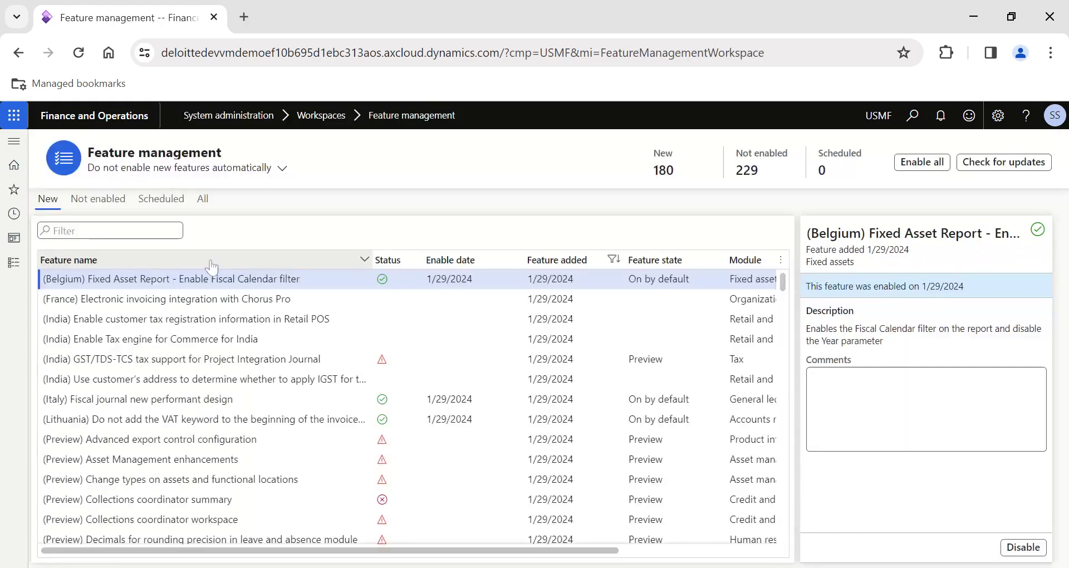
left_click(207, 262)
type("bulk")
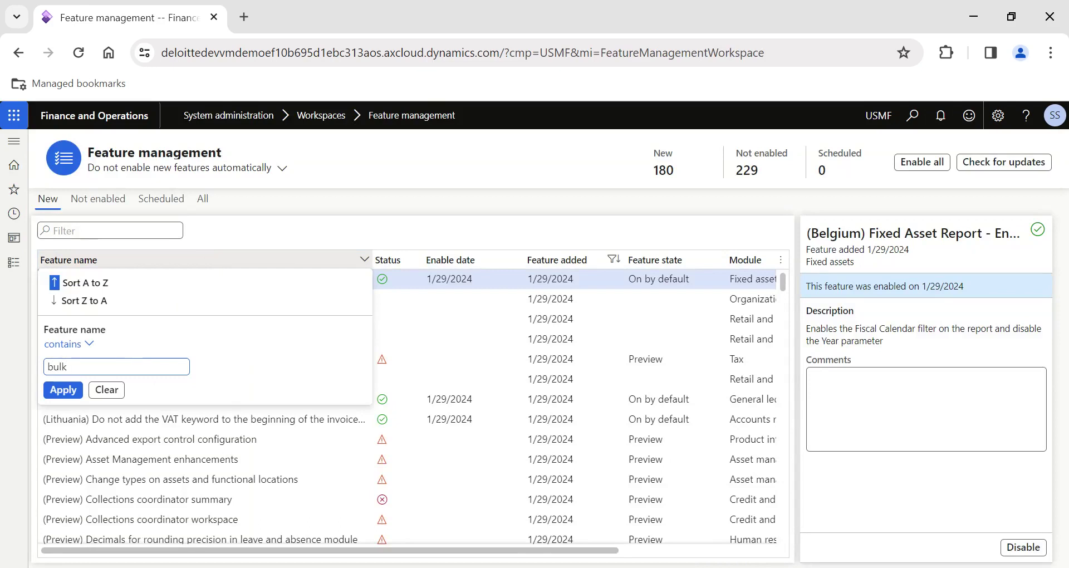
type(" editing")
key("Return")
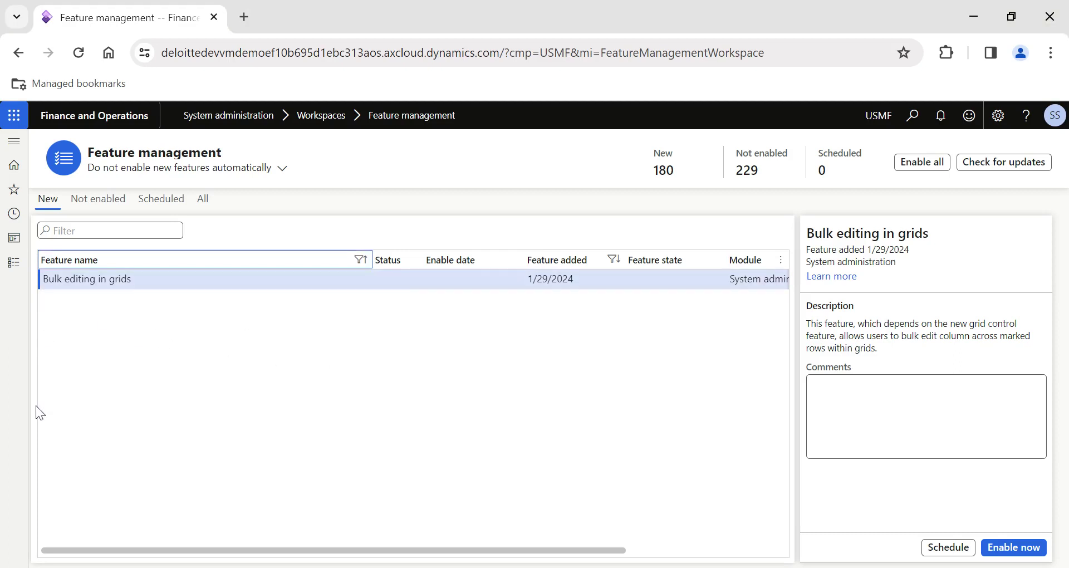
Step: Enable Bulk editing in grids, then check the Not enabled list
left_click(139, 280)
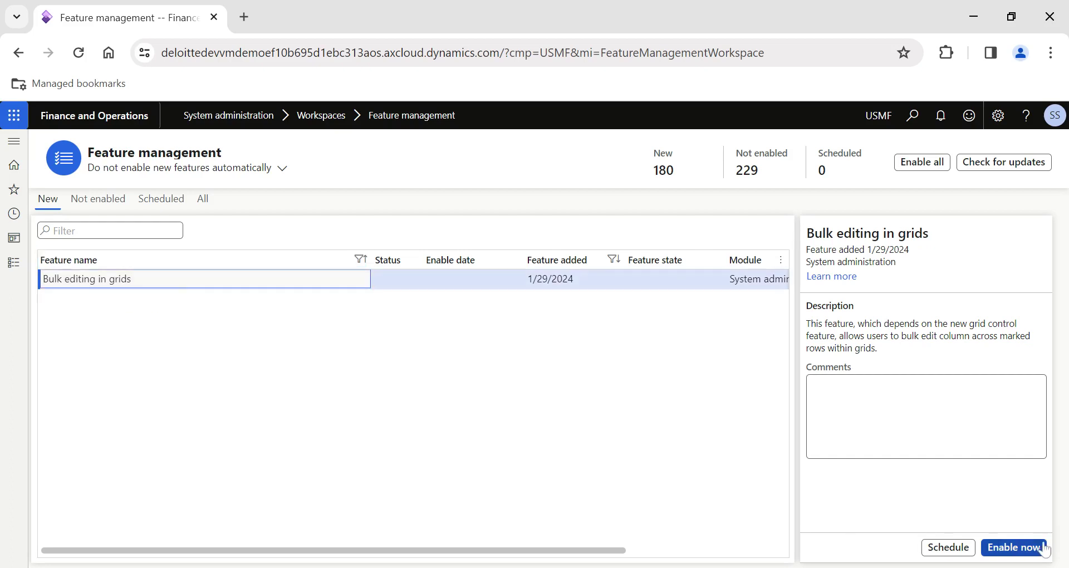
left_click(1005, 551)
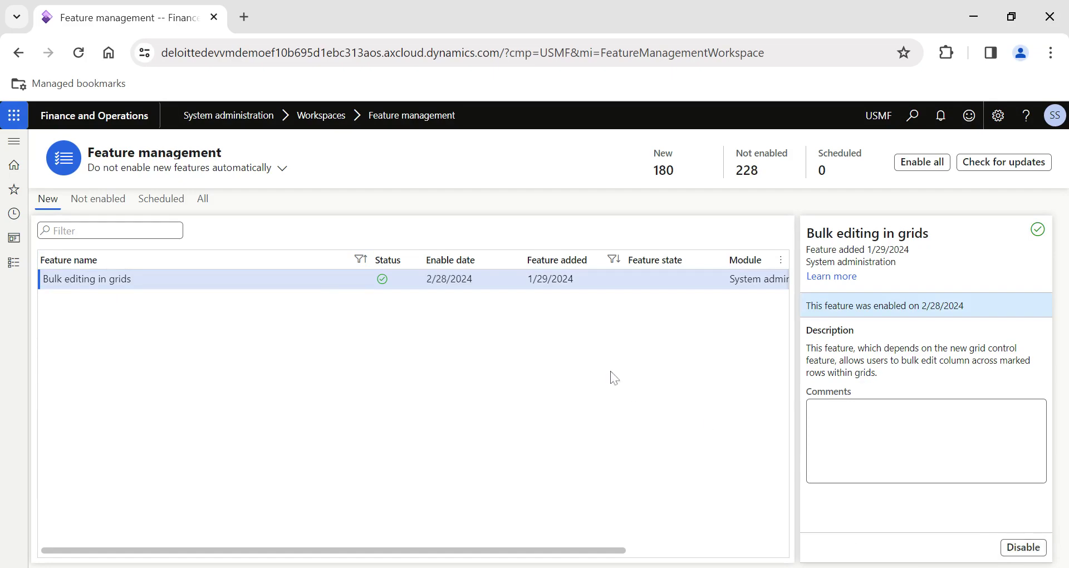
left_click(100, 201)
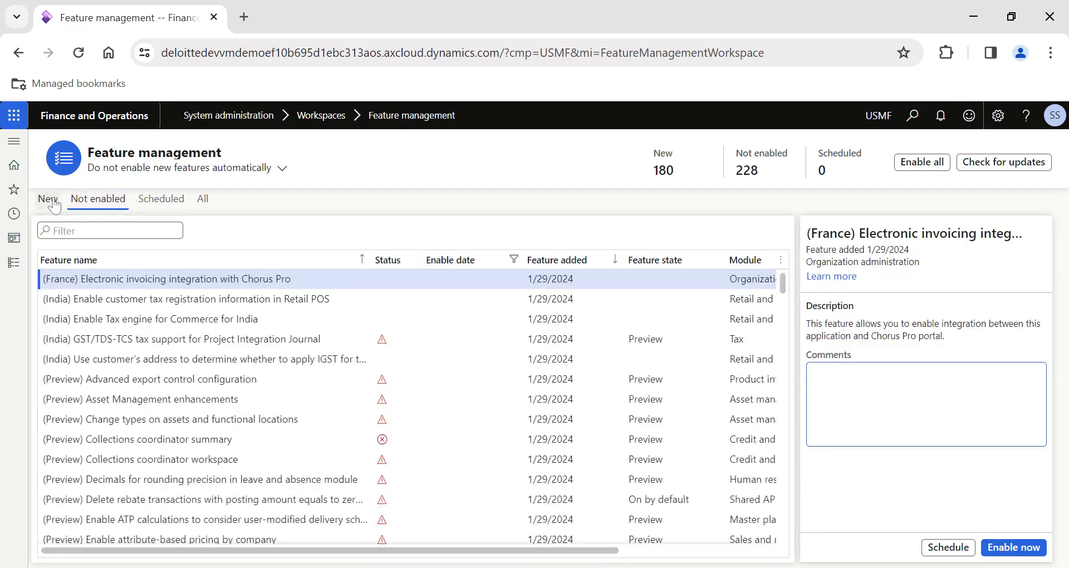
left_click(58, 200)
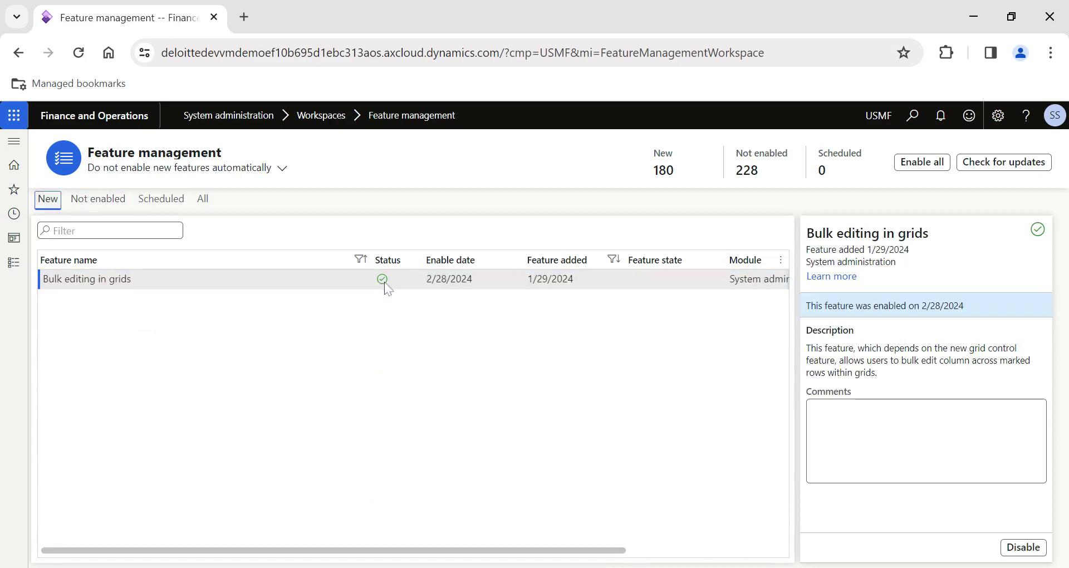
Step: Reload the page, then go to Accounts payable > Vendors > All vendors
left_click(14, 262)
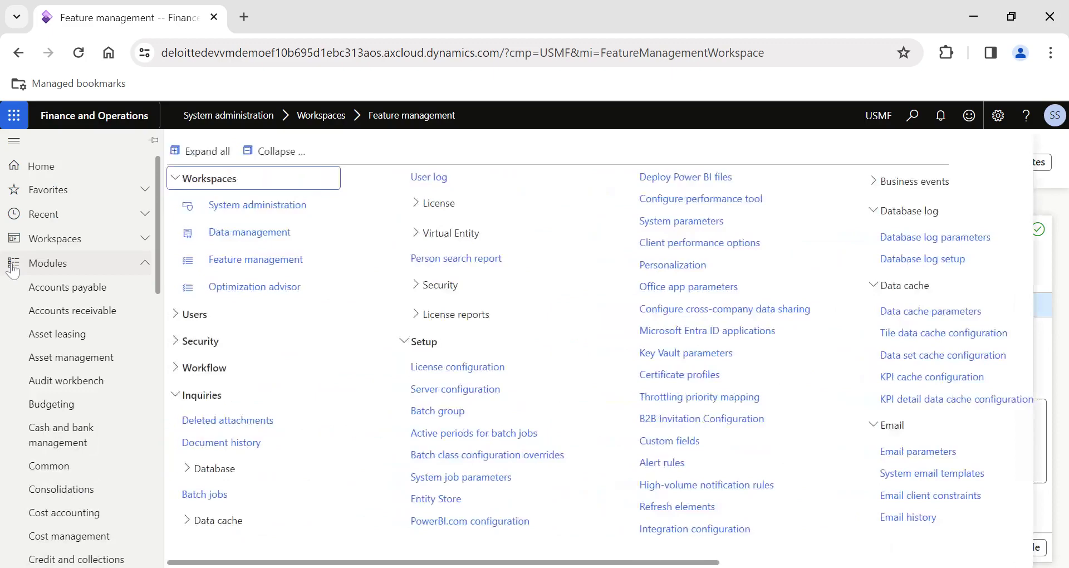
left_click(79, 53)
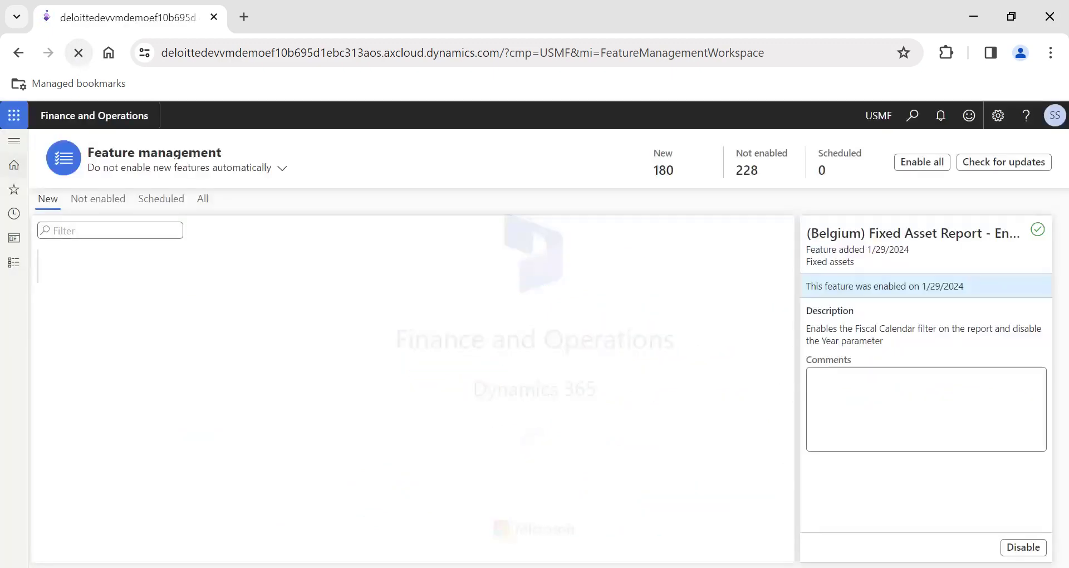
left_click(15, 244)
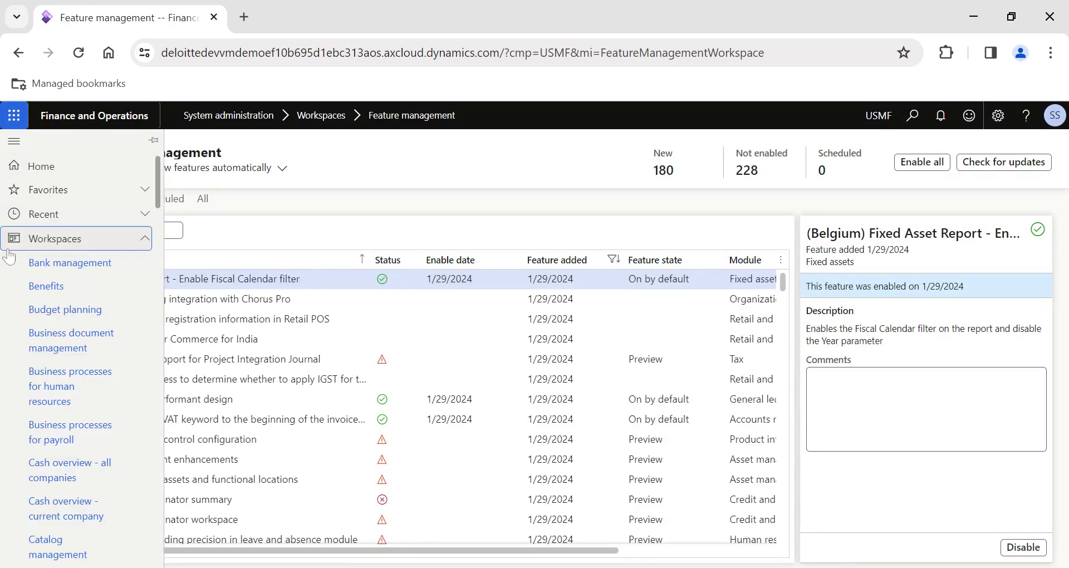
left_click(20, 246)
left_click(17, 263)
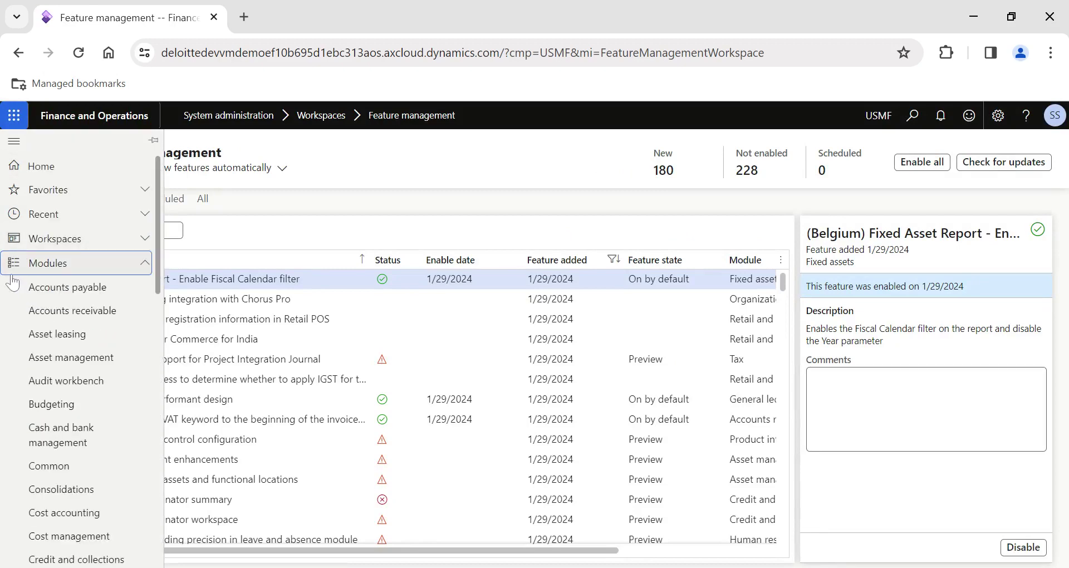
left_click(90, 293)
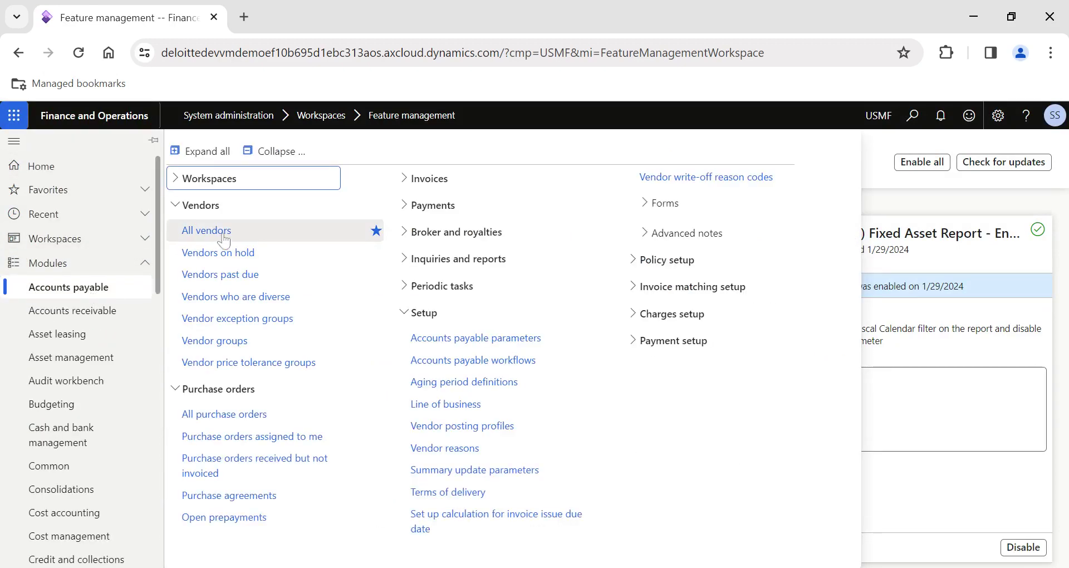
left_click(206, 231)
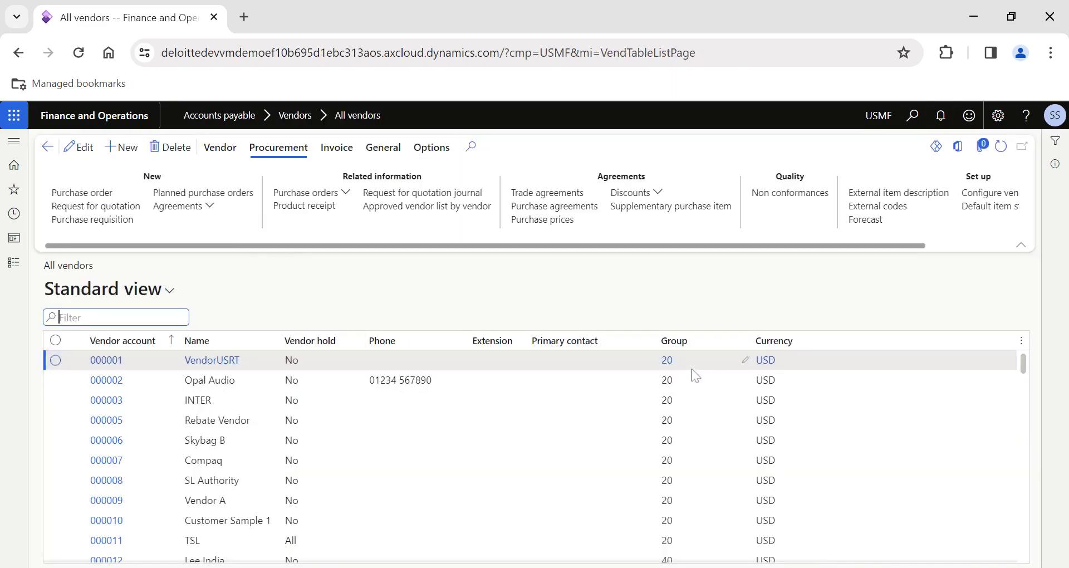
Step: Review vendor 000001's details, then set vendor 000003 INTER to group 50 with default dimensions
left_click(744, 363)
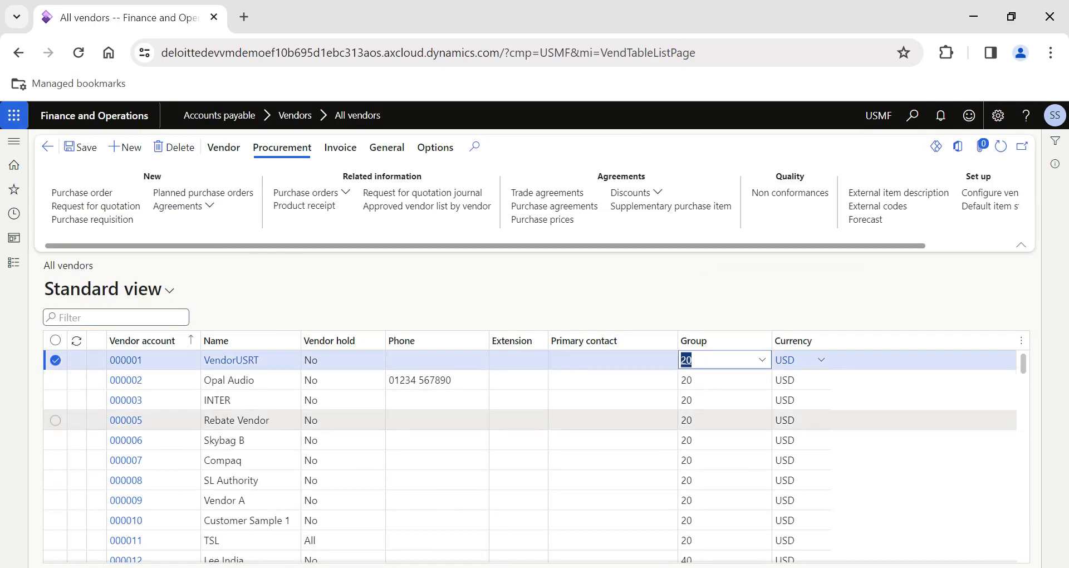
left_click(123, 363)
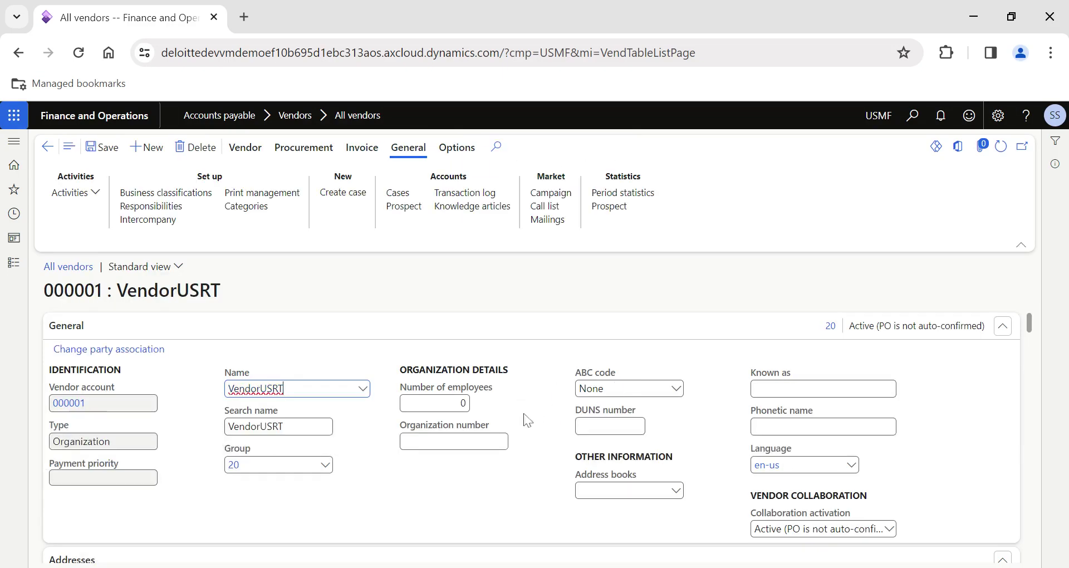
key("Escape")
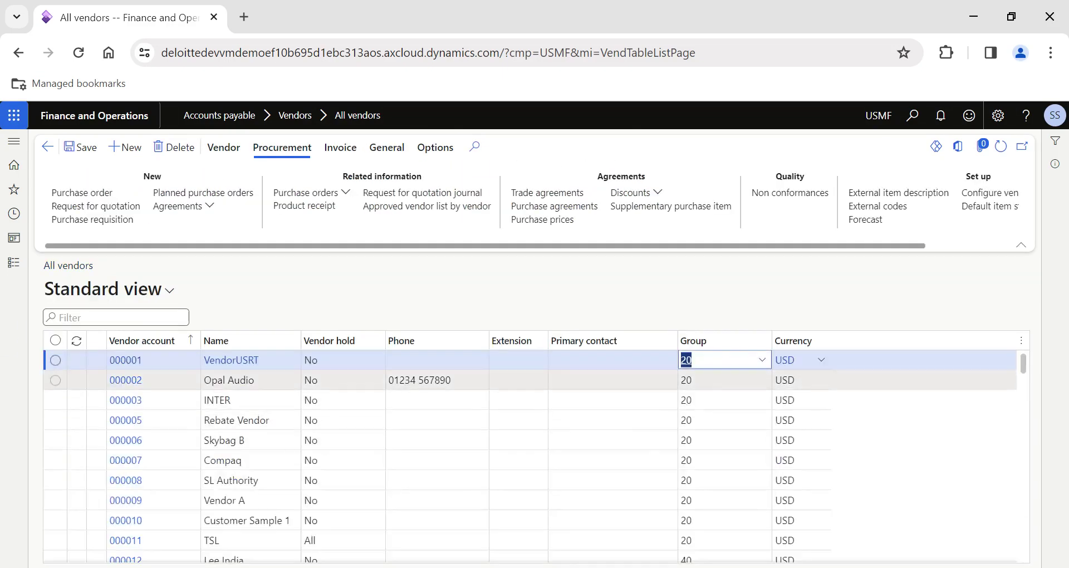
key("Down")
key("Down")
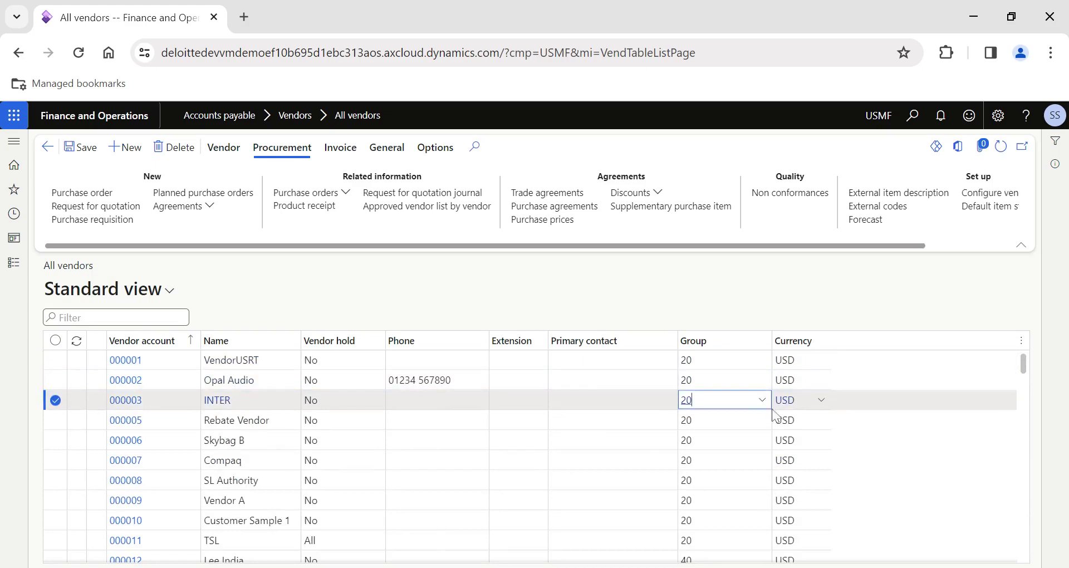
left_click(762, 400)
key("Down")
key("Down")
key("Down")
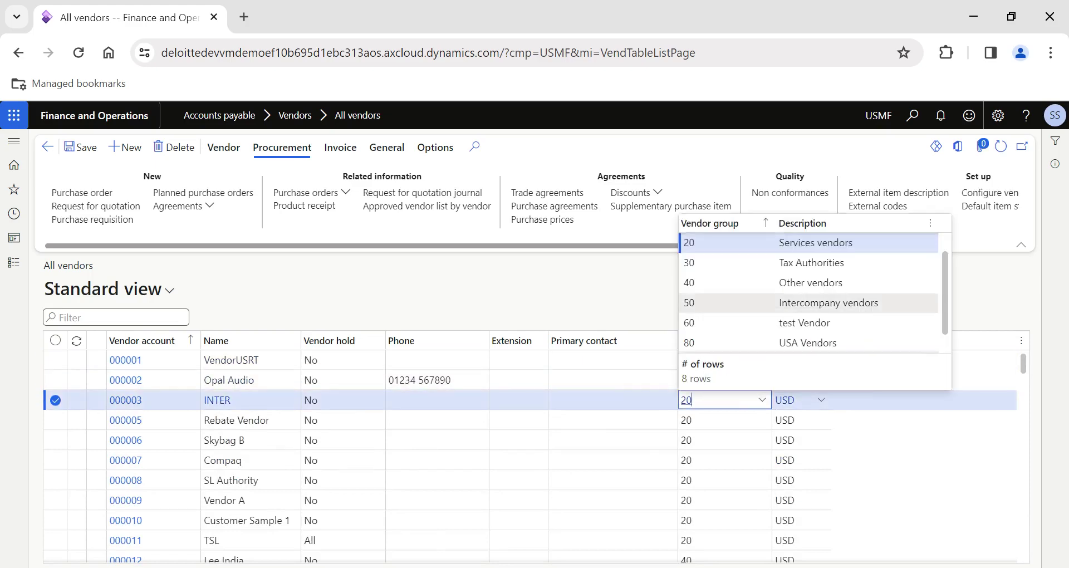
key("Return")
left_click(688, 339)
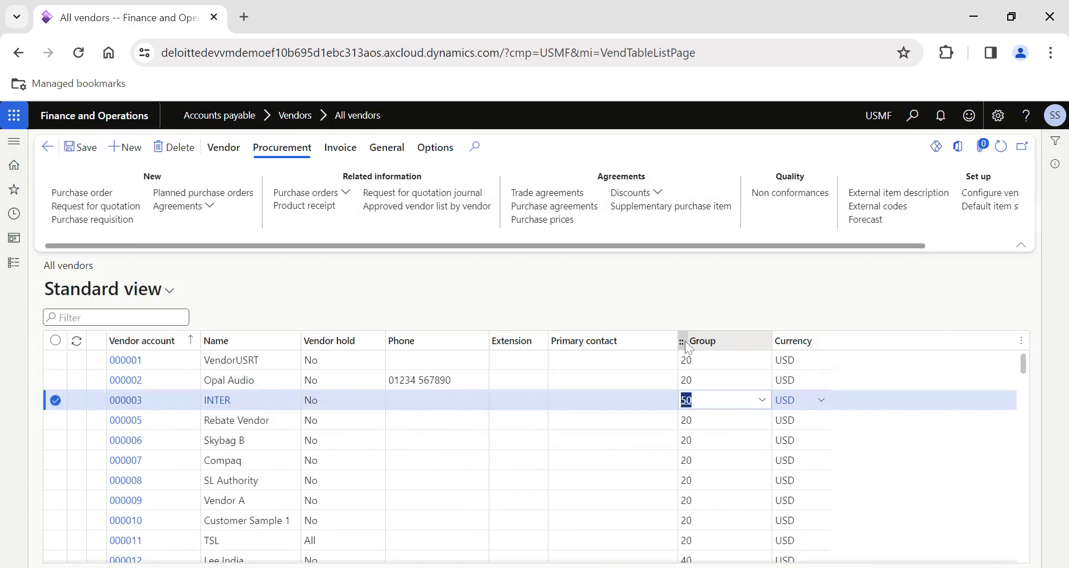
Step: Set Opal Audio's vendor group to 40, Other vendors, accepting its default dimensions
key("Up")
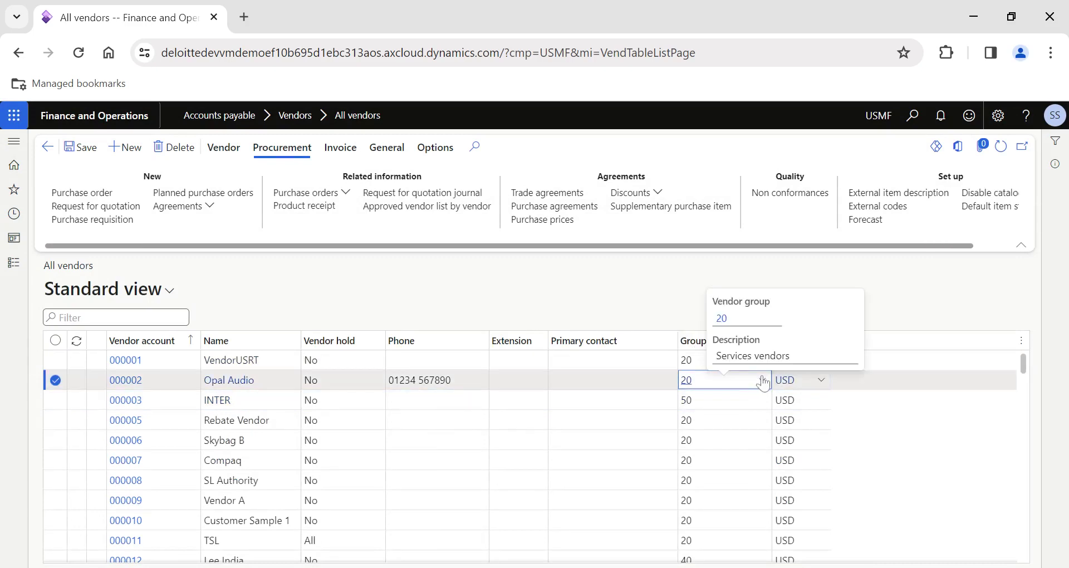
left_click(762, 380)
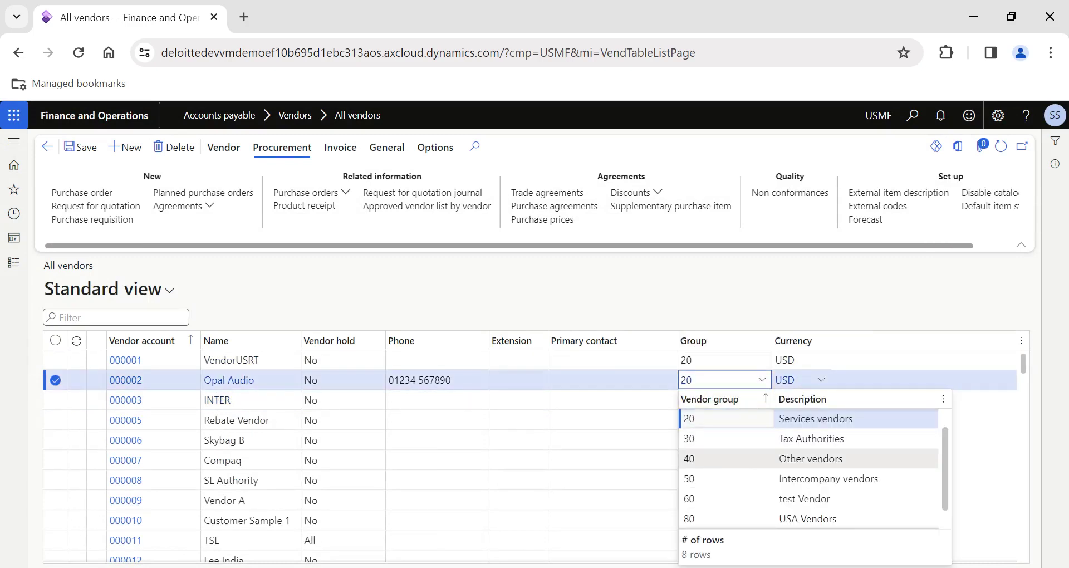
left_click(724, 459)
left_click(683, 332)
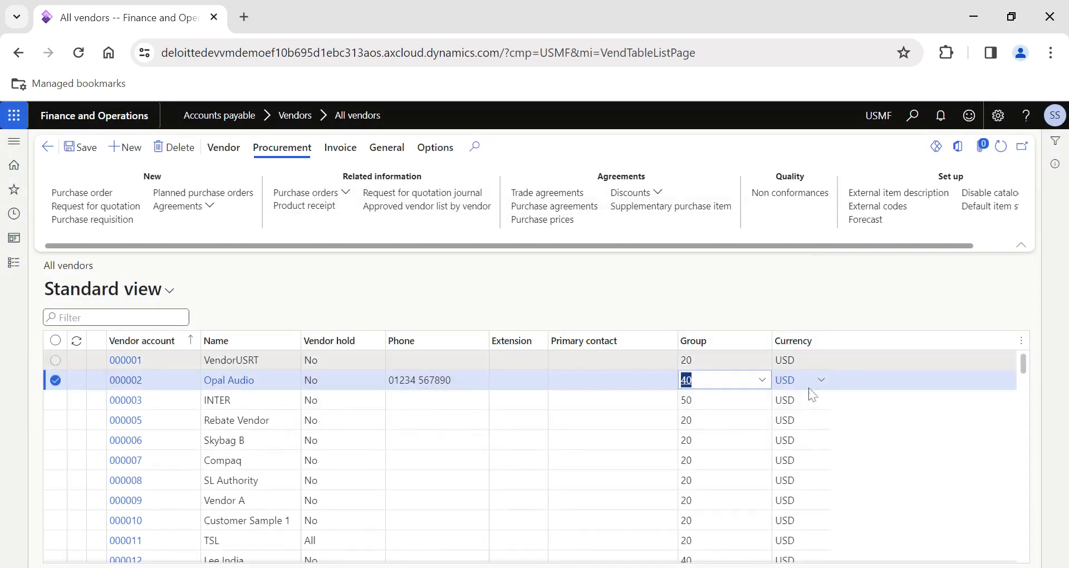
left_click(1022, 343)
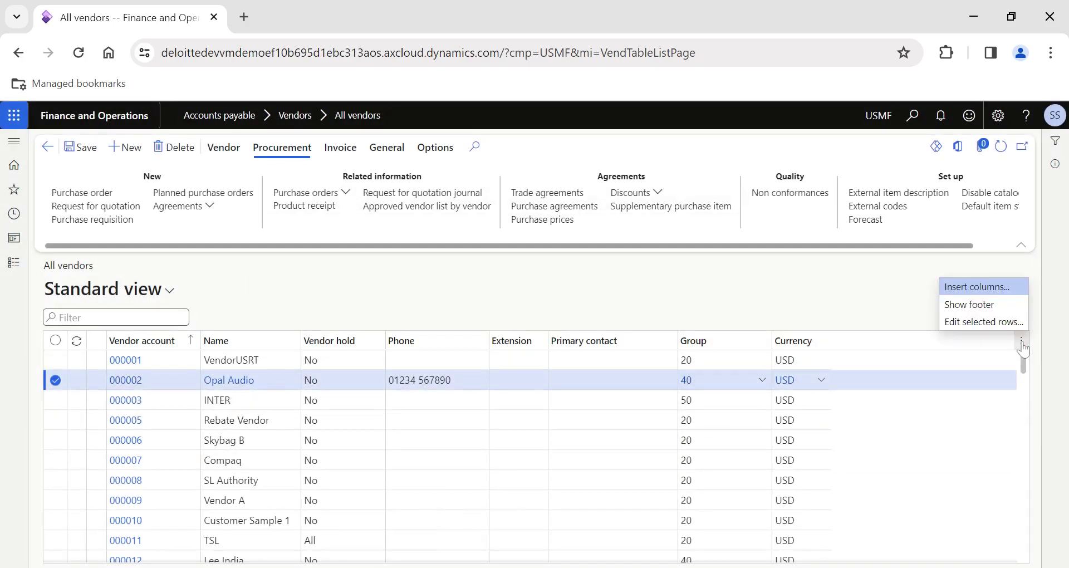
left_click(961, 328)
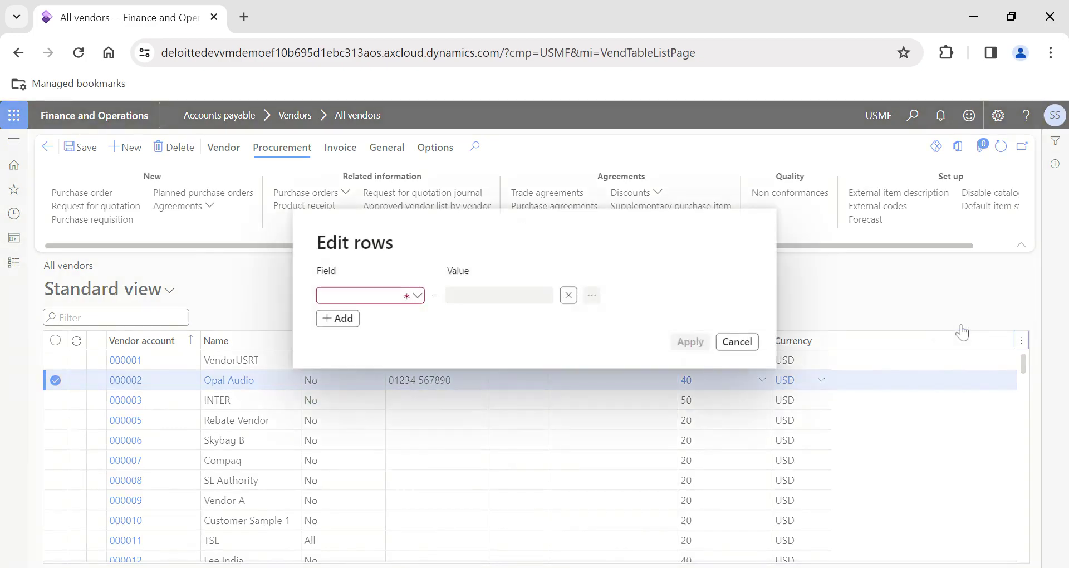
left_click(416, 298)
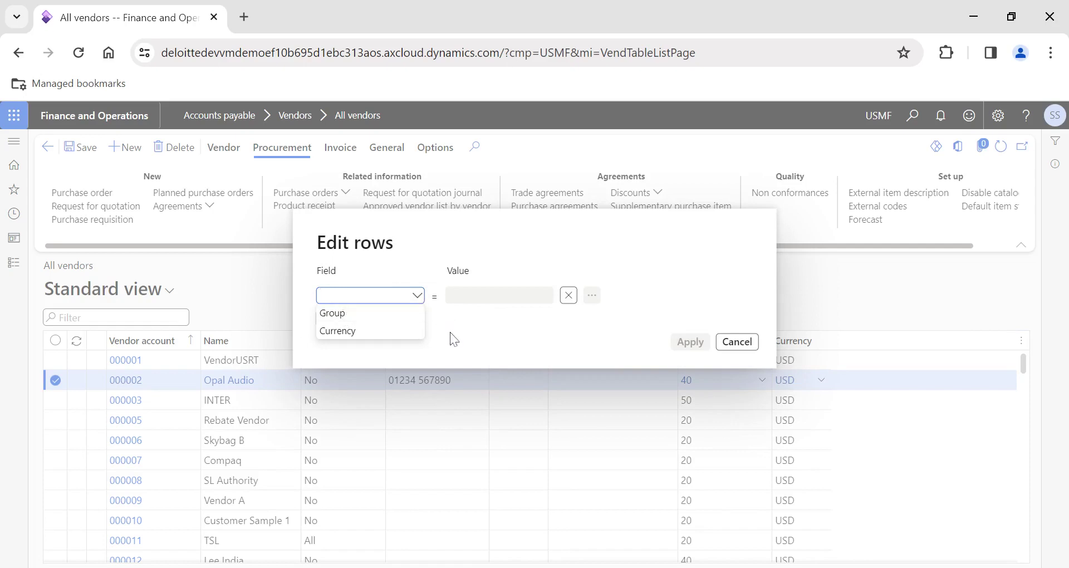
left_click(736, 342)
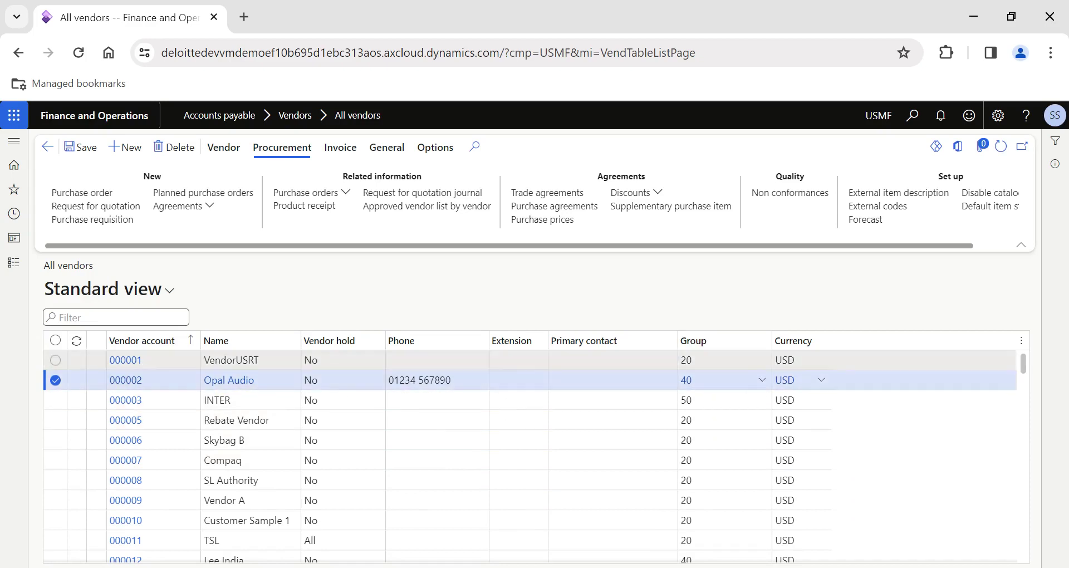
Step: Insert a Purchase pool column into the grid, finding it with the field filter 'pu'
left_click(1021, 340)
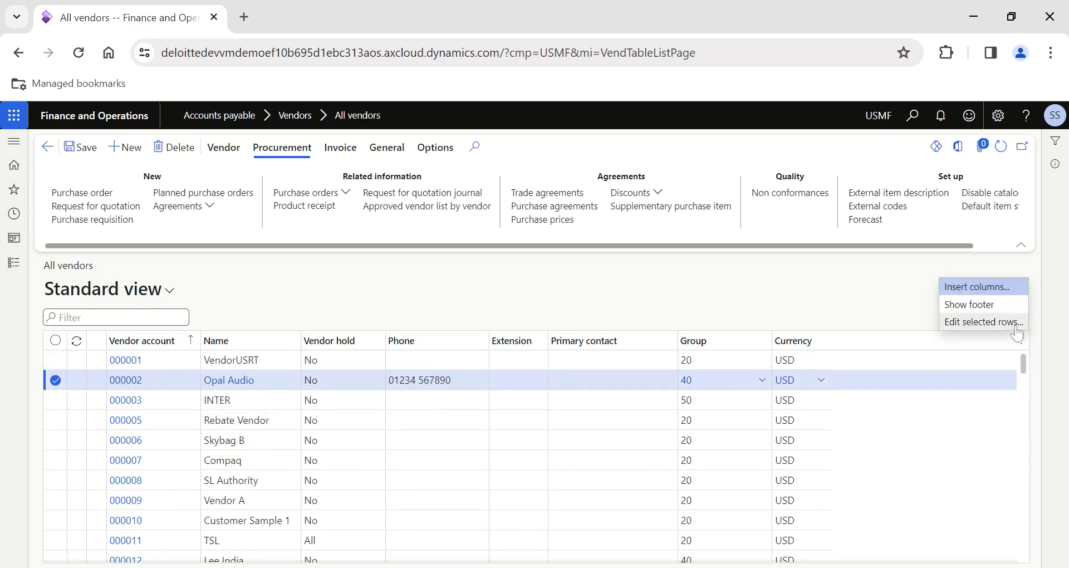
left_click(996, 287)
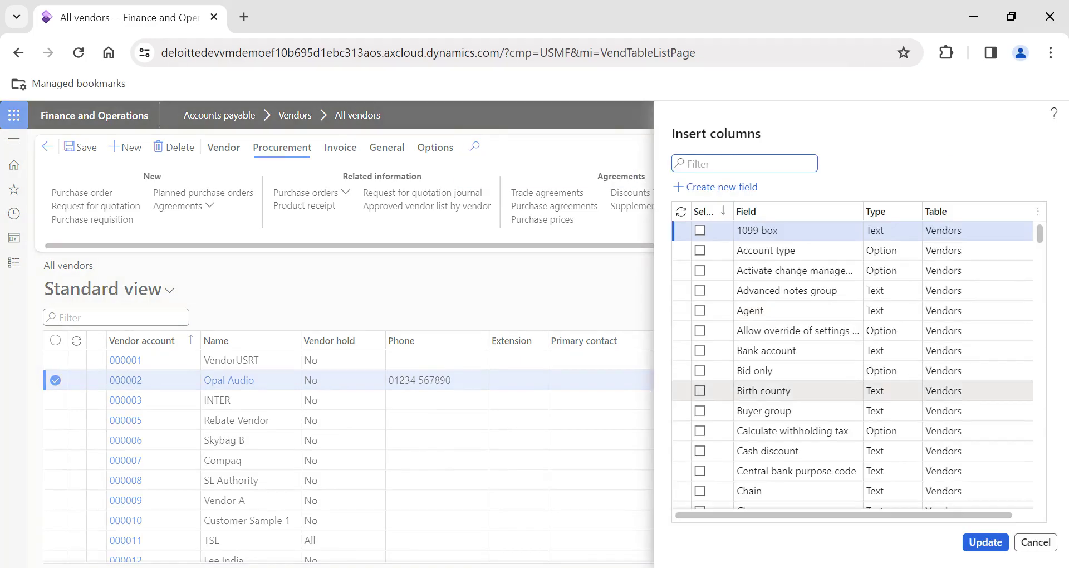
left_click(785, 216)
type("purchase")
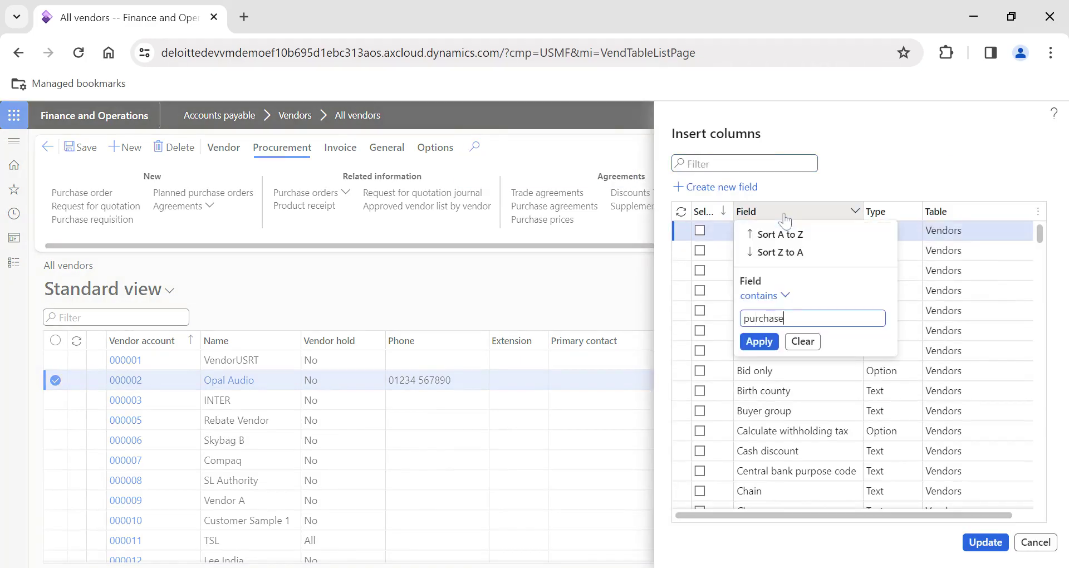
key("Return")
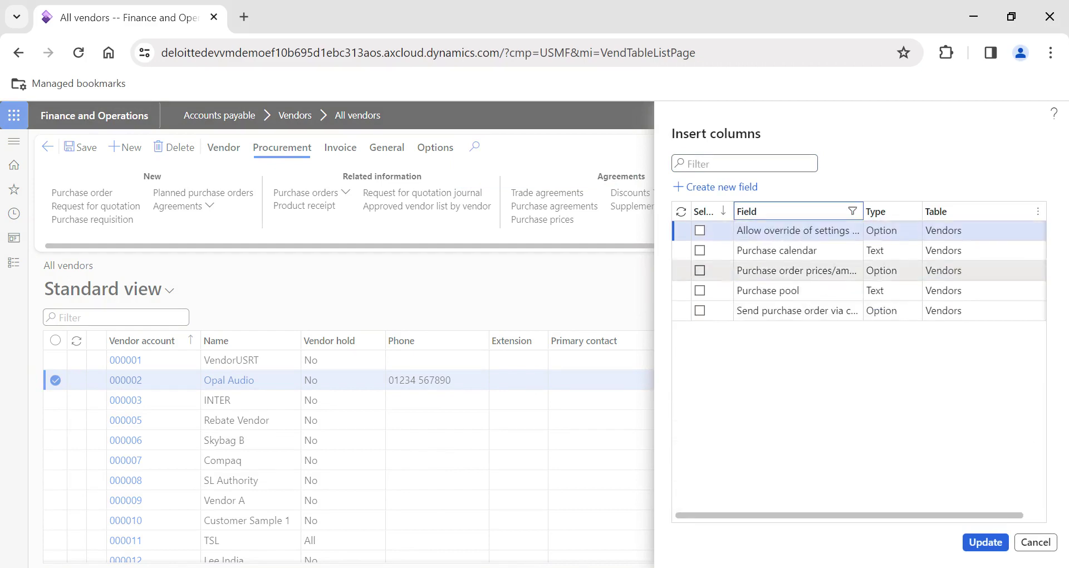
left_click(700, 291)
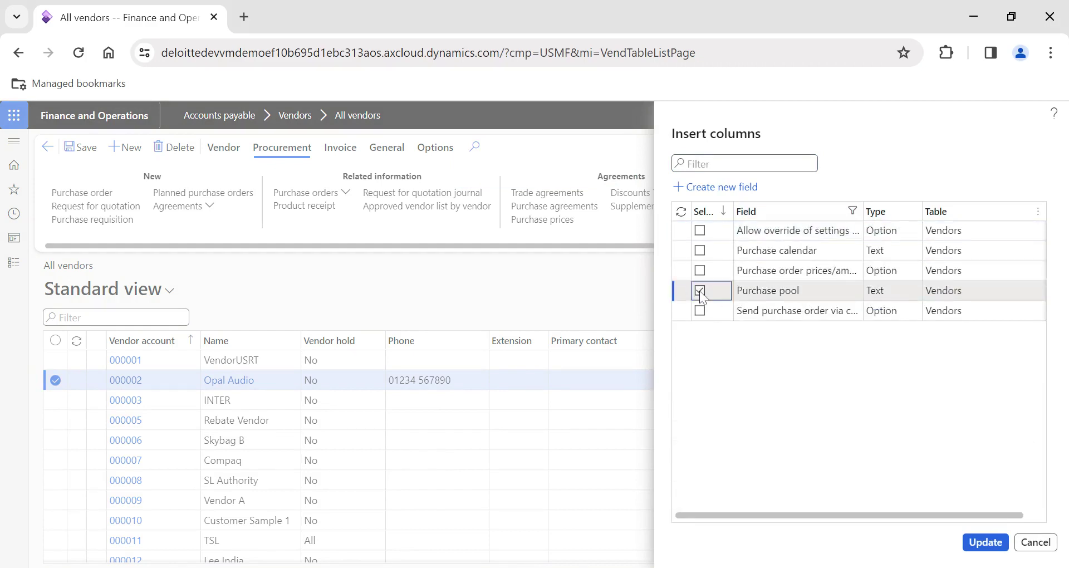
left_click(986, 542)
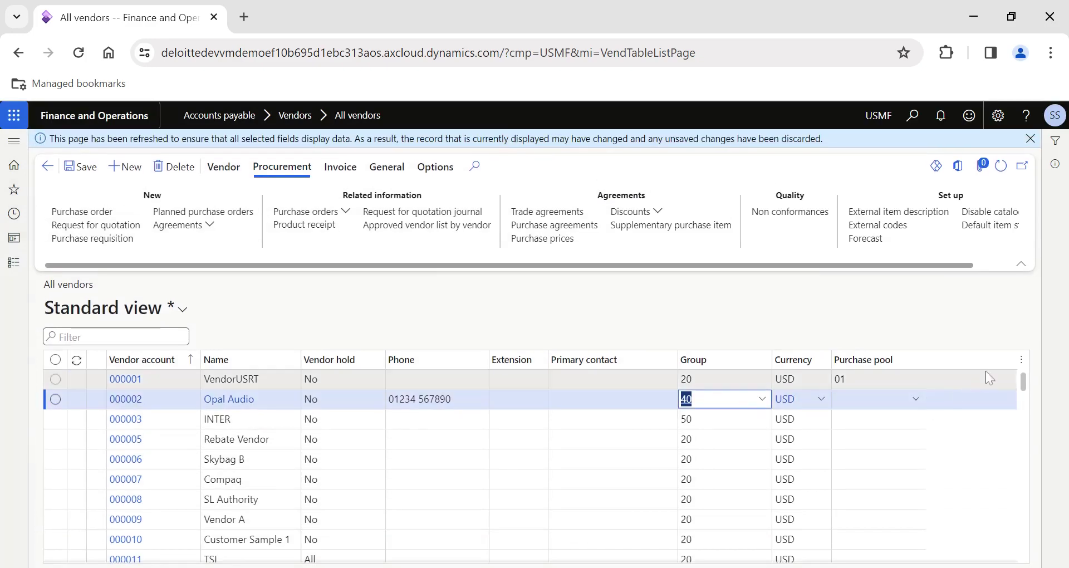
Step: Preview which fields Edit selected rows can change, then cancel the bulk edit
left_click(1022, 360)
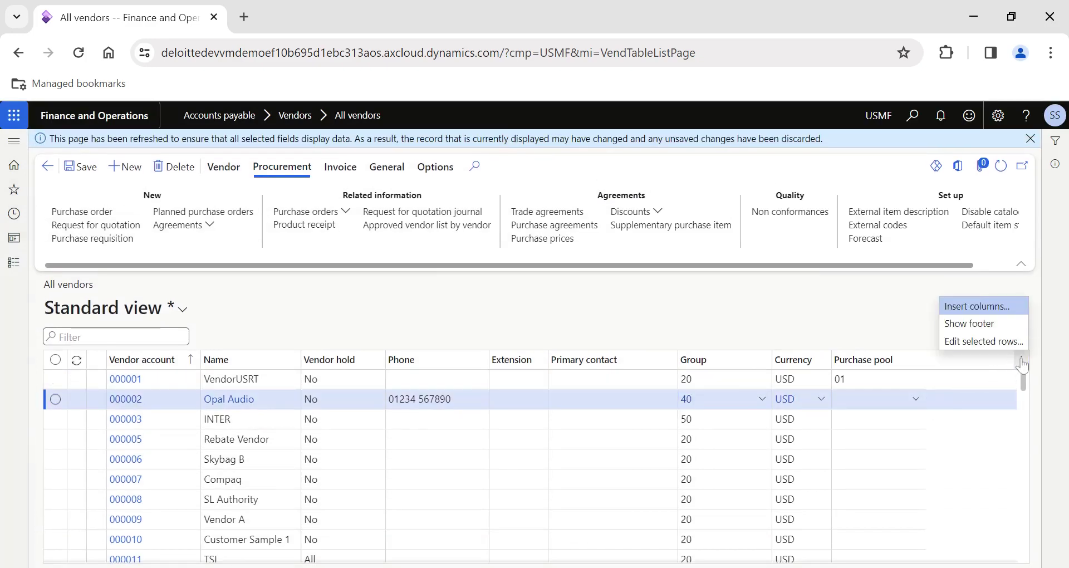
left_click(984, 341)
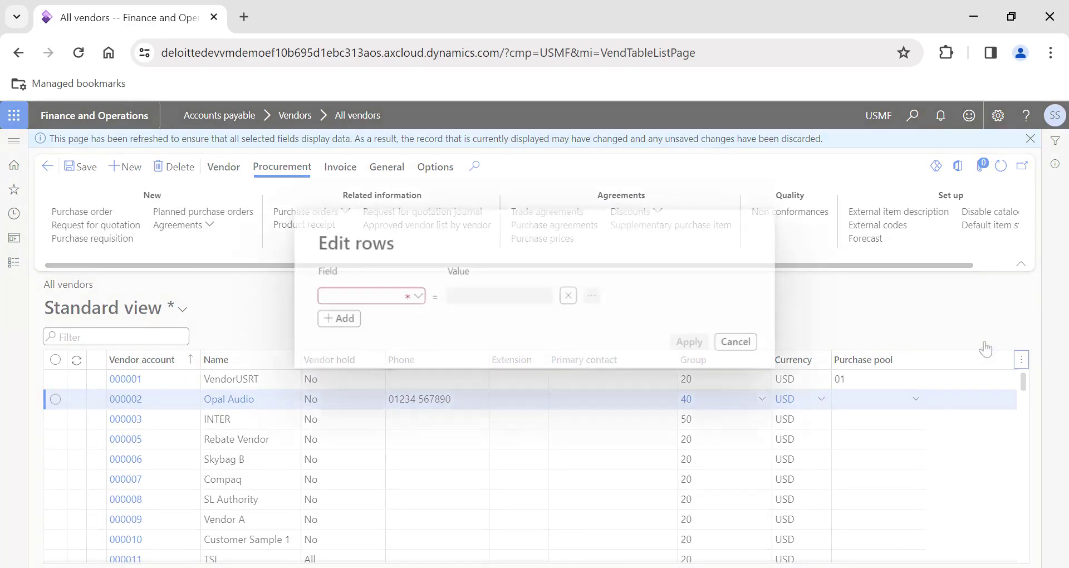
left_click(418, 296)
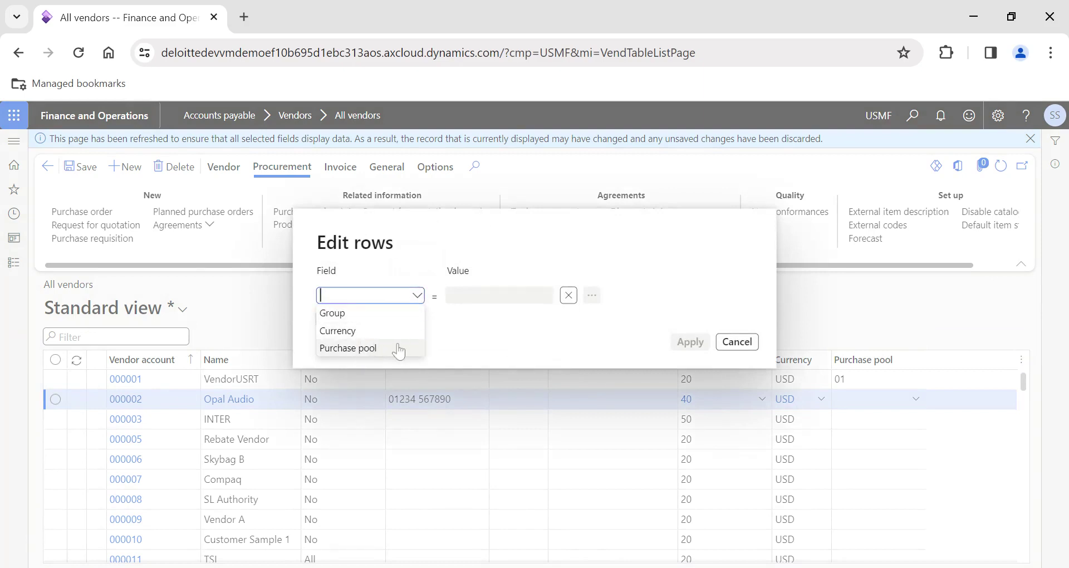
left_click(737, 342)
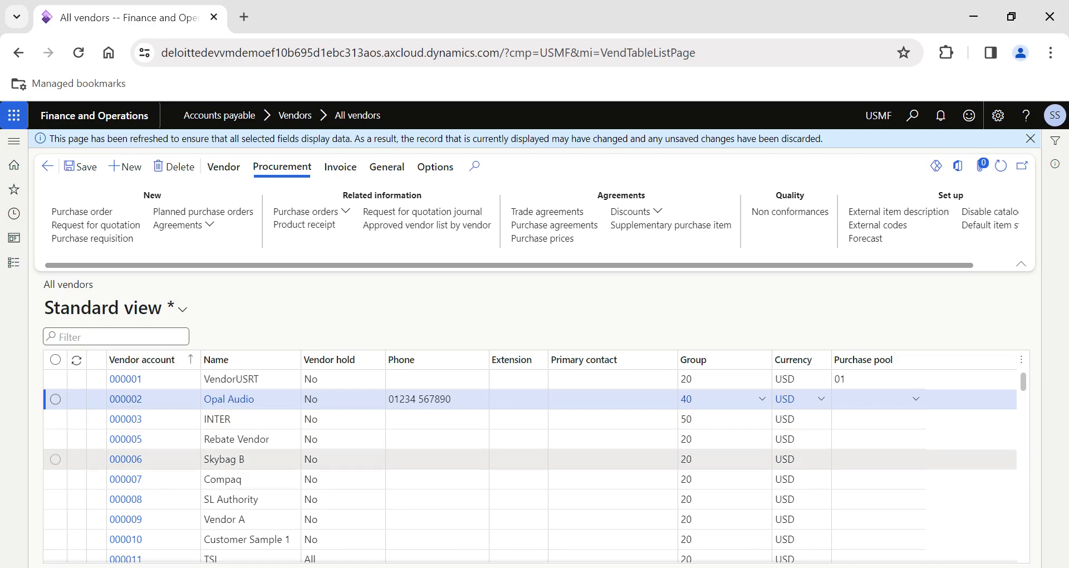
Step: Tick vendors 000002, 000005, 000006, 000007 and 000009 in the grid
left_click(55, 399)
left_click(55, 440)
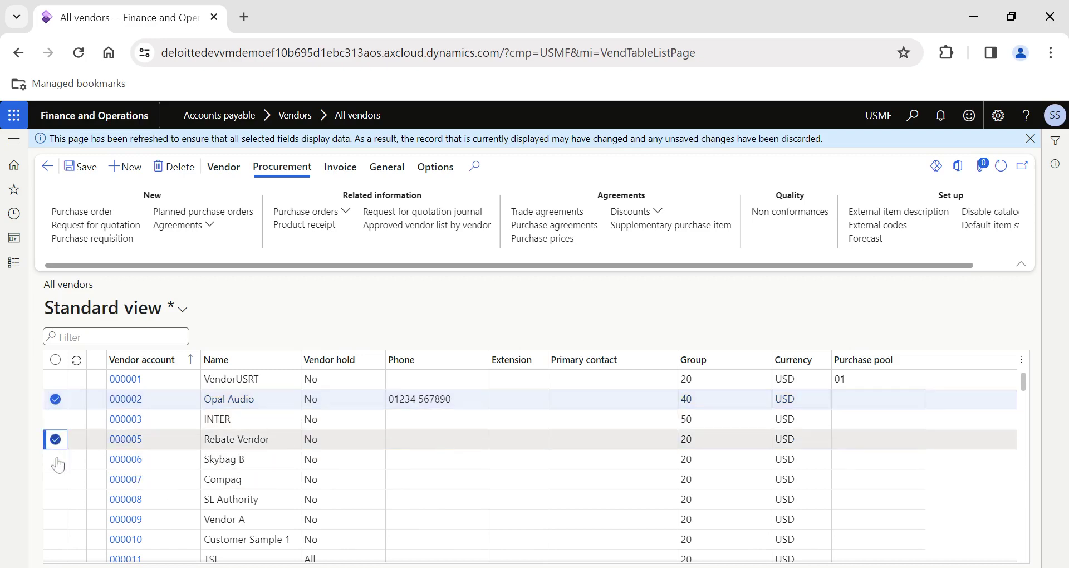
left_click(55, 459)
left_click(55, 479)
left_click(55, 520)
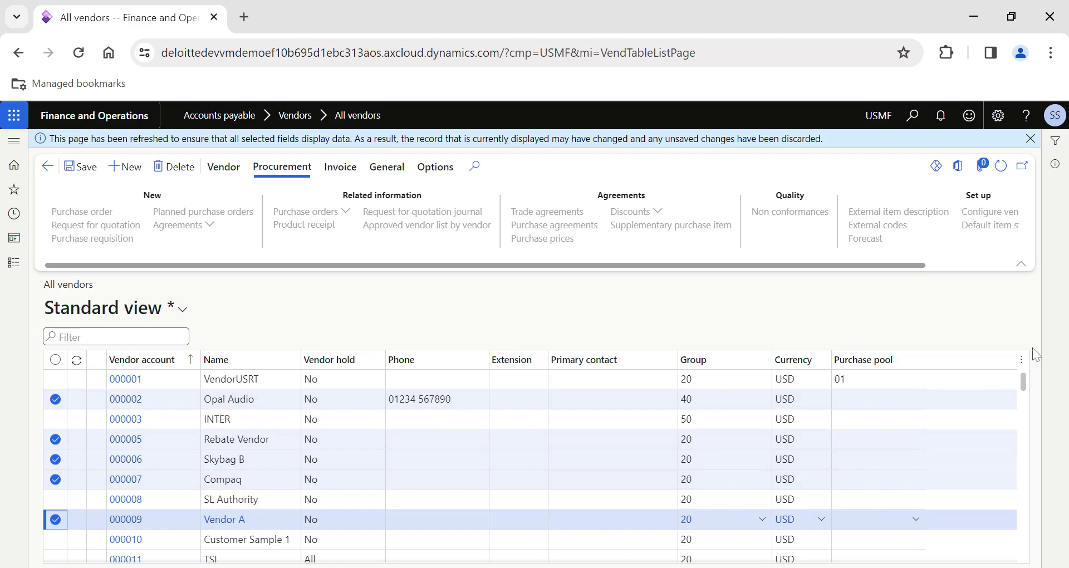
Step: Bulk-edit the Group field to 30, Tax Authorities, apply it and dismiss the save prompt
left_click(1022, 359)
left_click(980, 337)
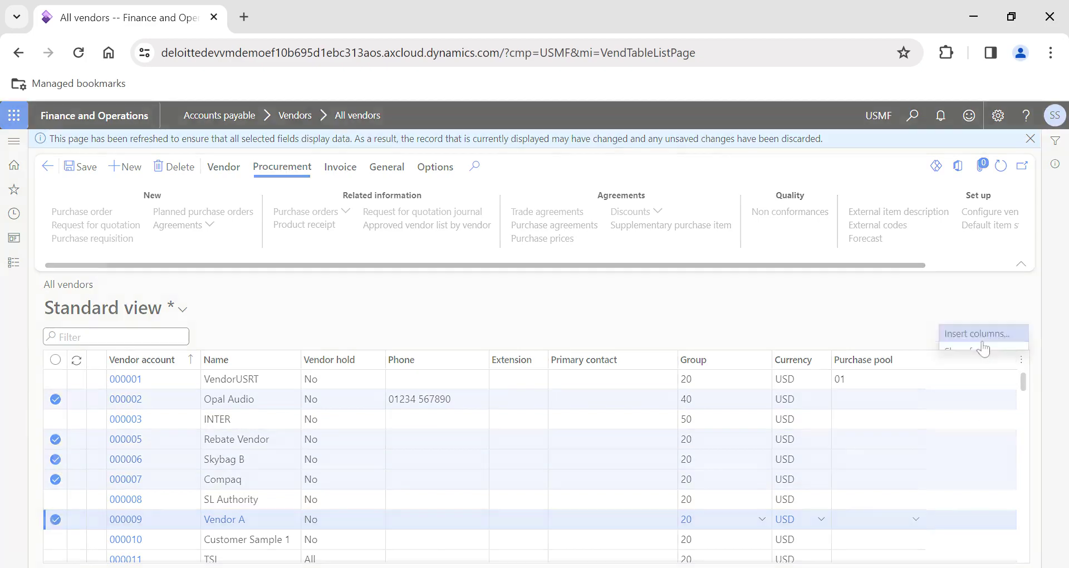
left_click(418, 295)
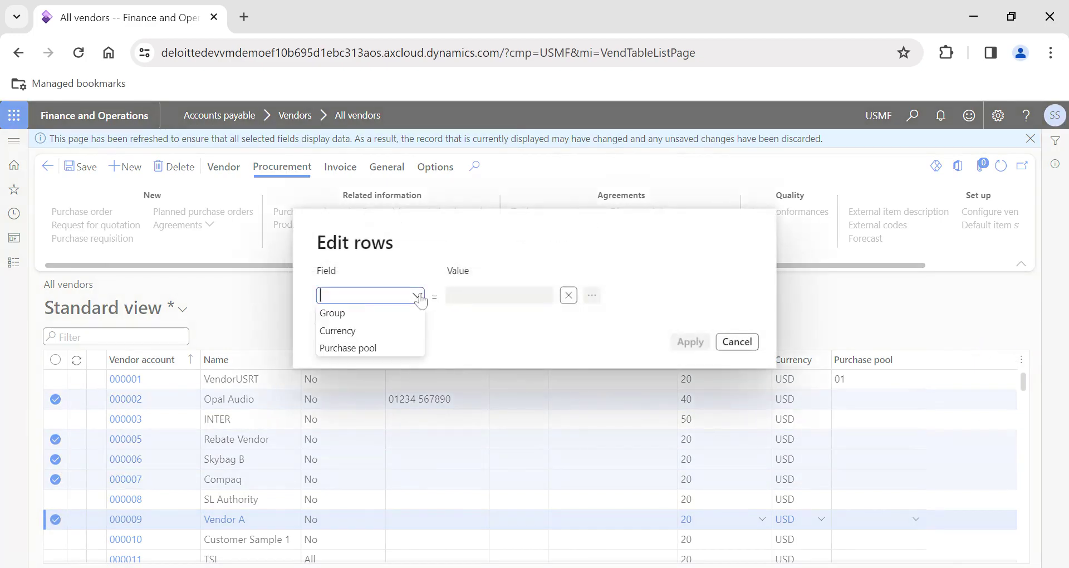
left_click(363, 314)
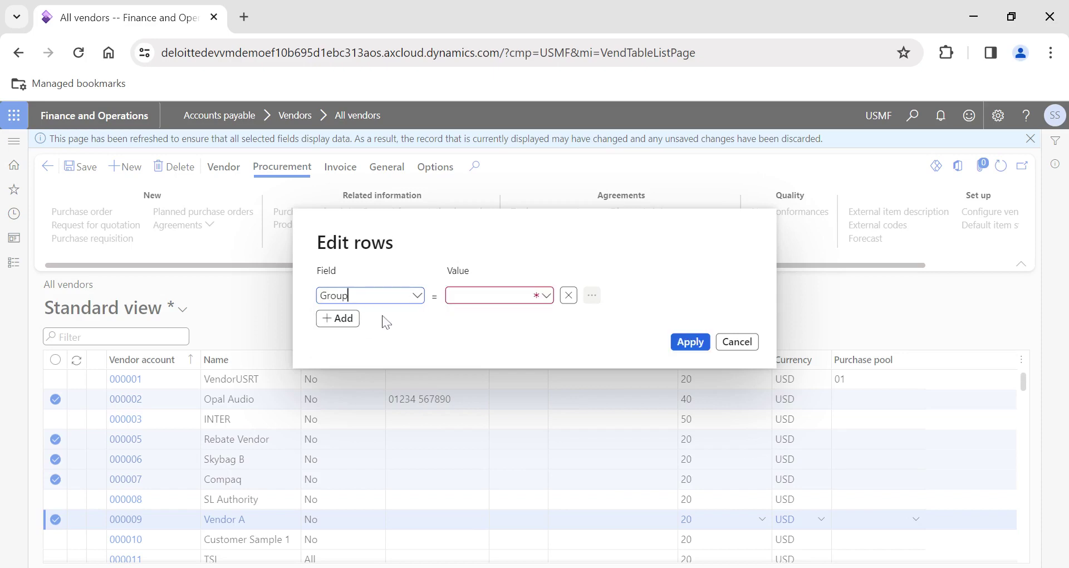
left_click(545, 298)
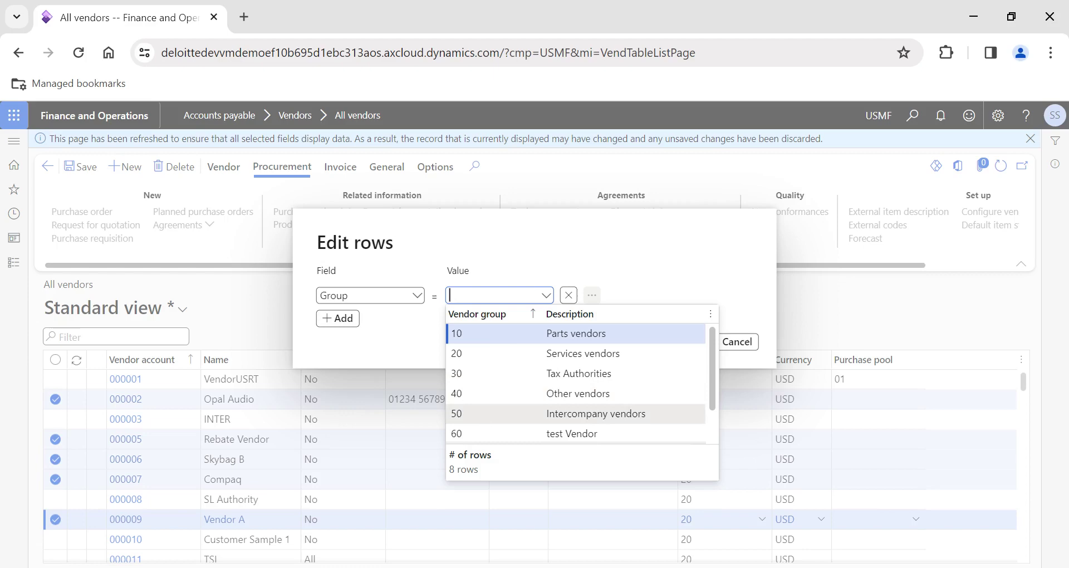
left_click(579, 373)
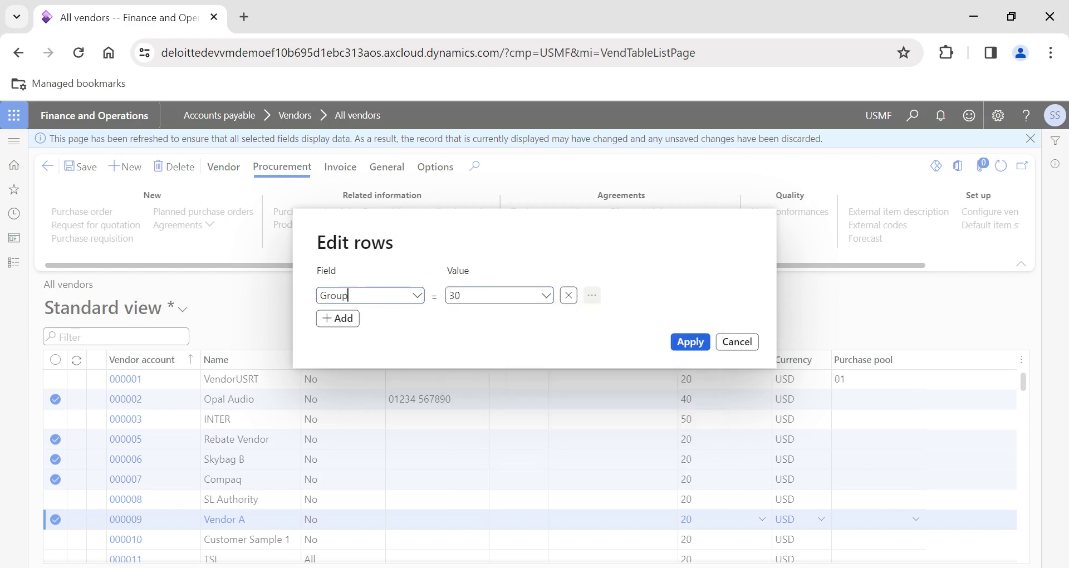
left_click(679, 341)
left_click(552, 321)
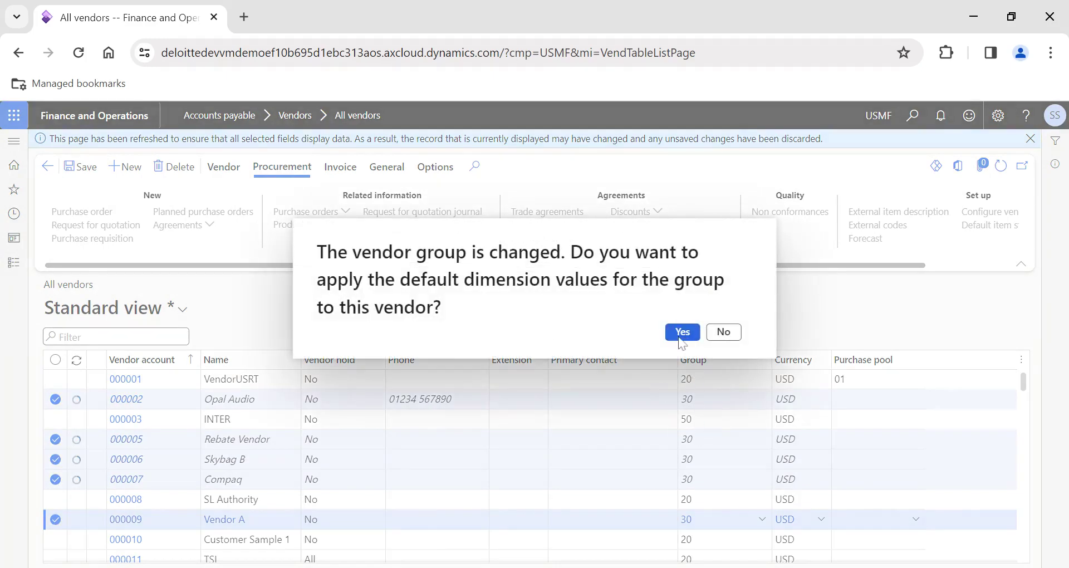
Step: Accept group 30's default dimensions for Opal Audio, Rebate Vendor, Skybag B and Compaq
left_click(681, 336)
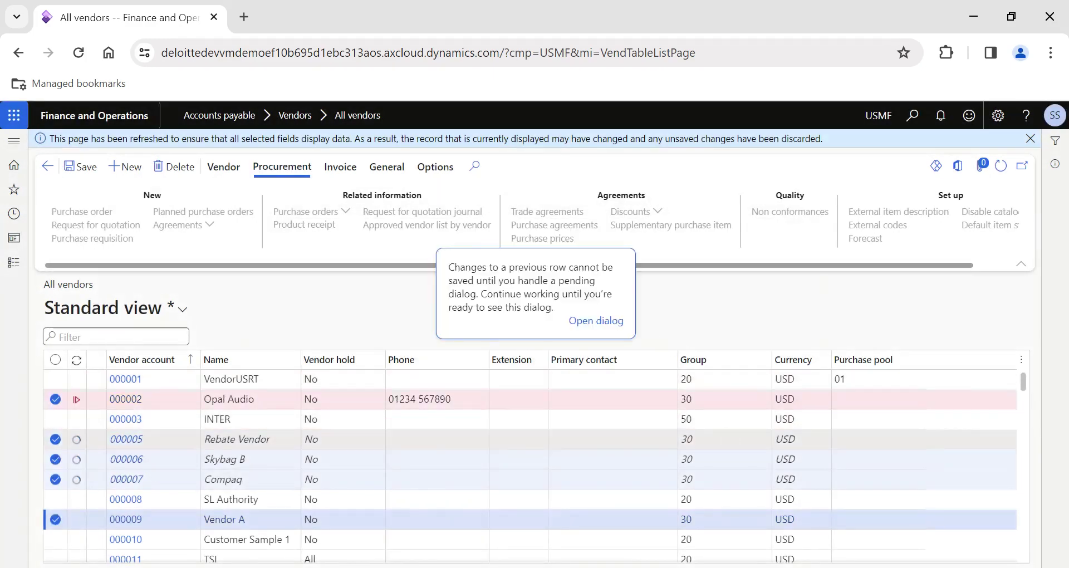
left_click(590, 323)
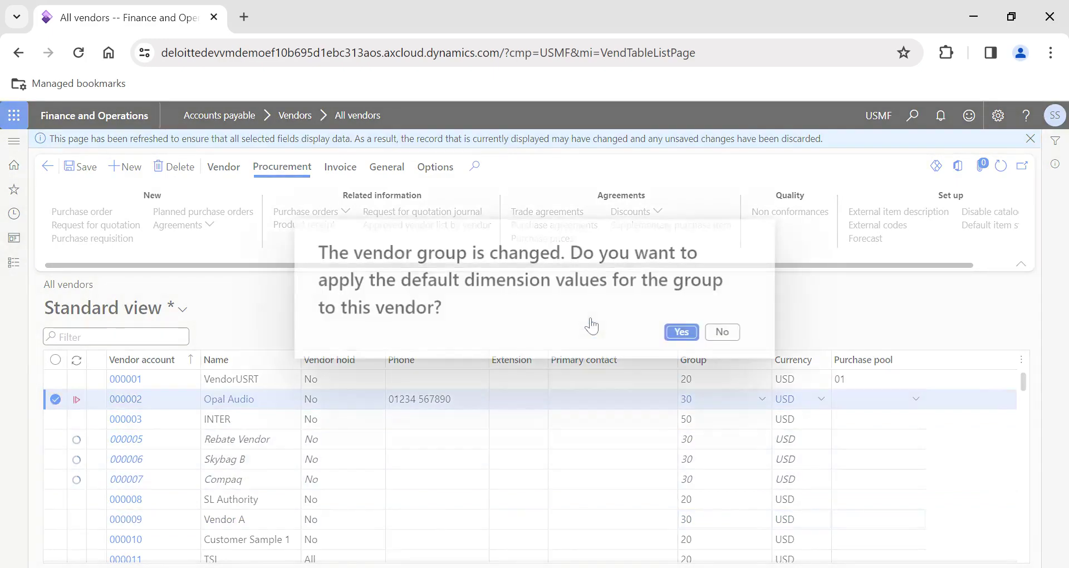
left_click(685, 334)
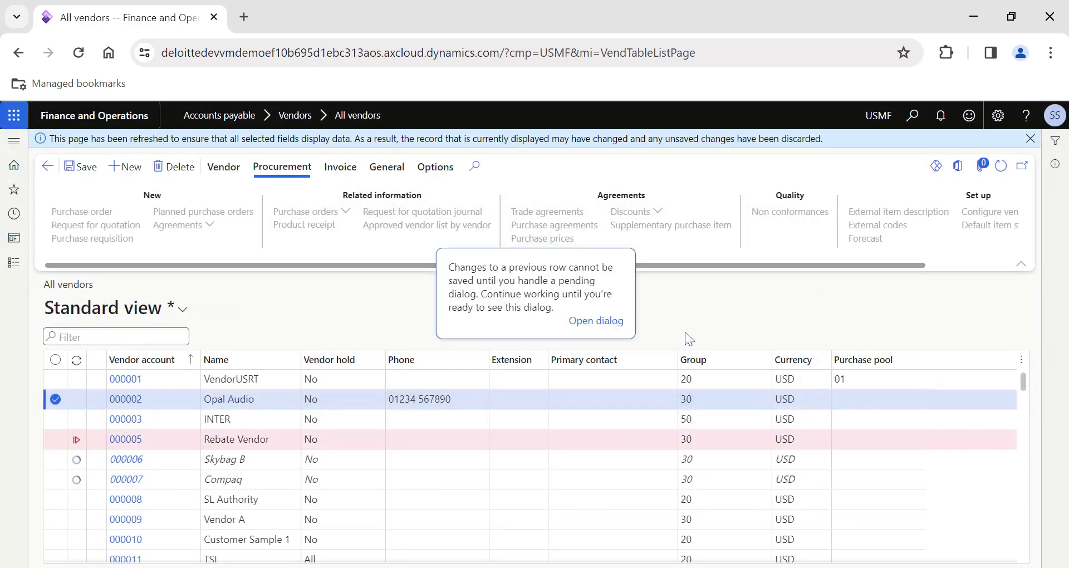
left_click(592, 323)
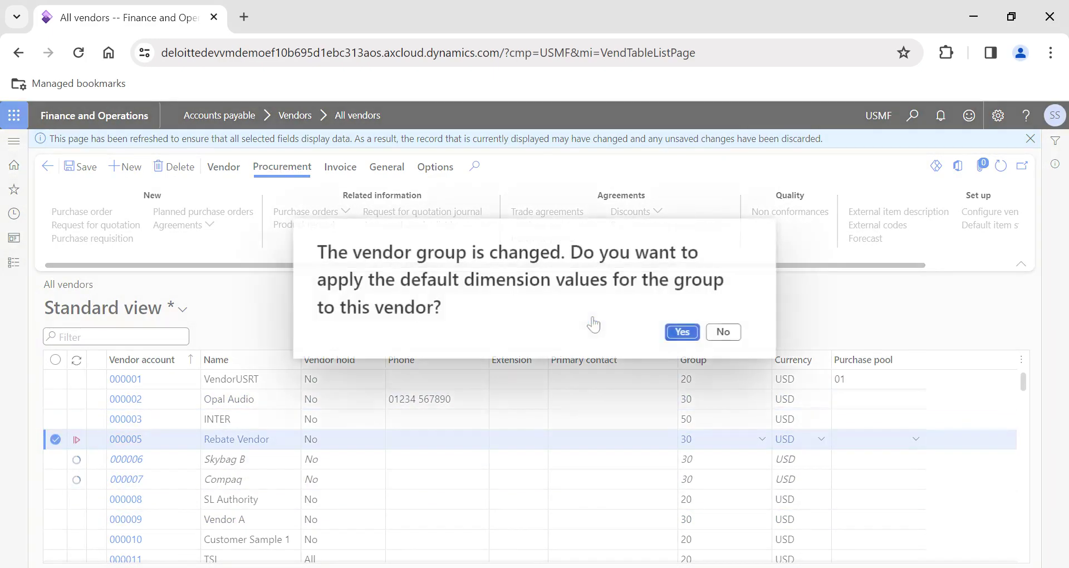
left_click(681, 334)
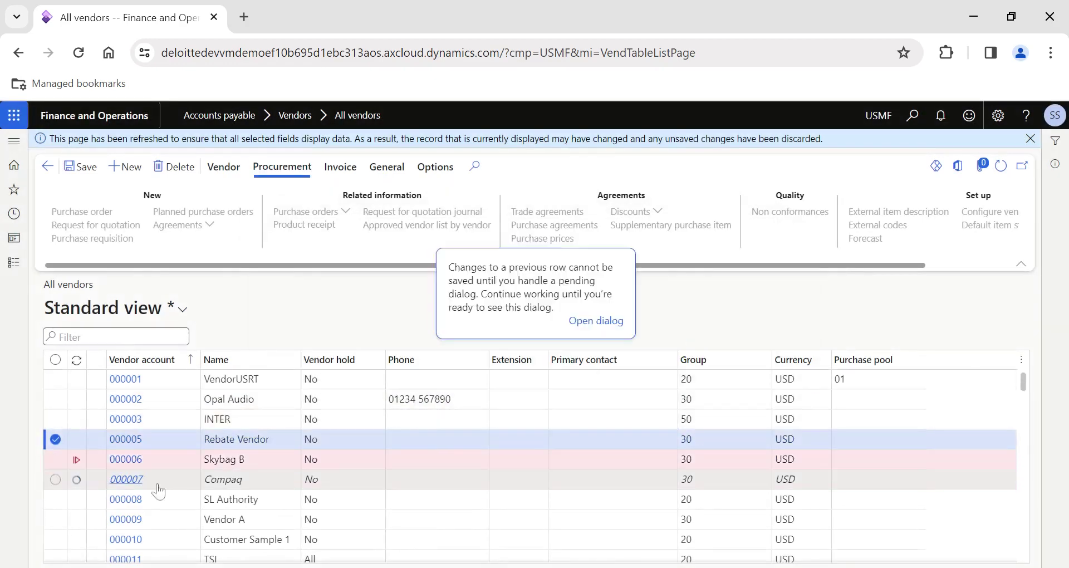
left_click(611, 324)
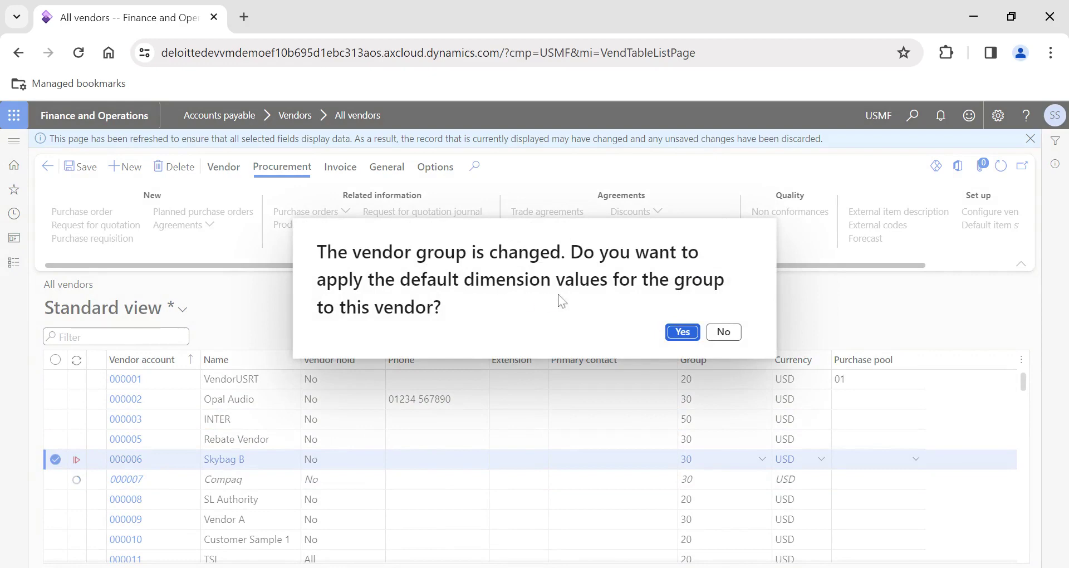
left_click(684, 334)
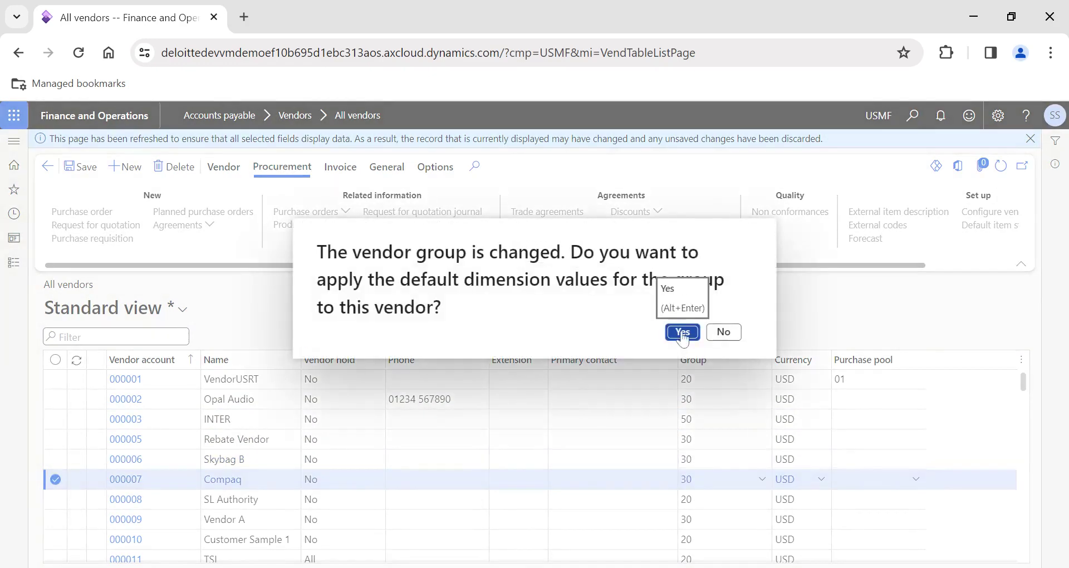
left_click(681, 334)
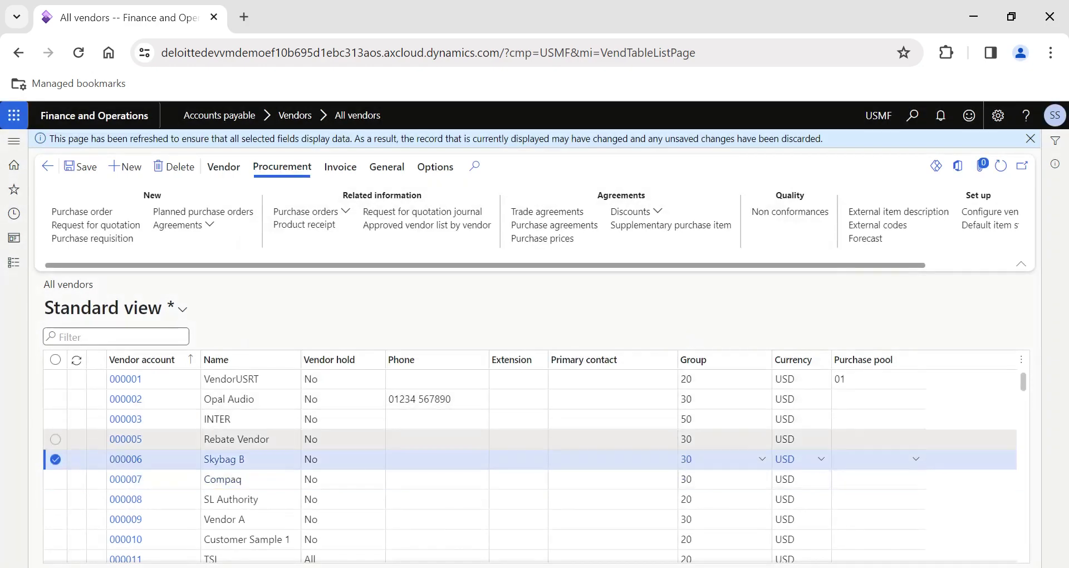
Step: Try a bulk edit with Currency as the field, then cancel without changes
key("Up")
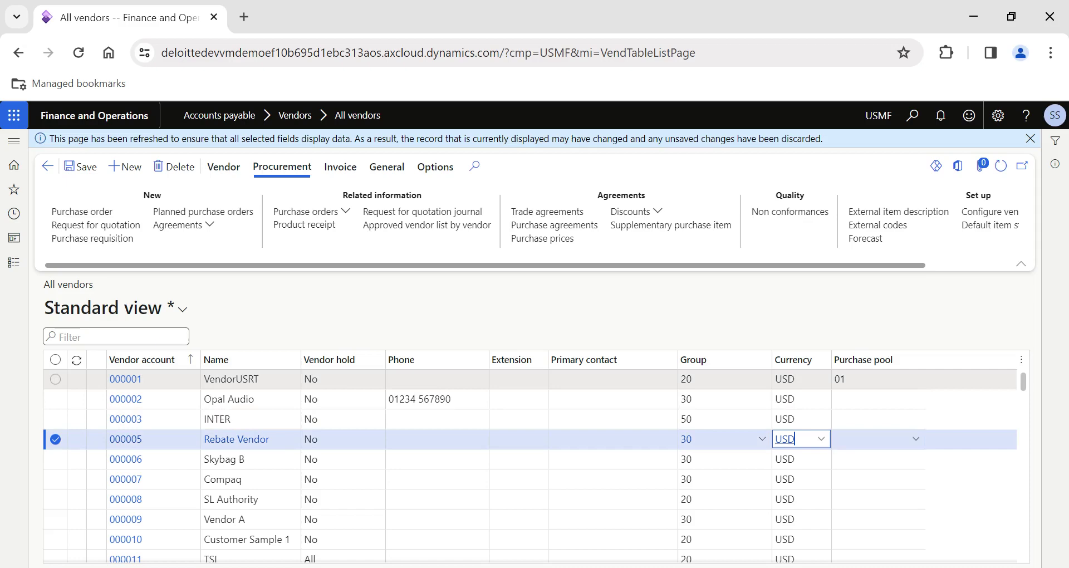
left_click(1021, 362)
left_click(980, 342)
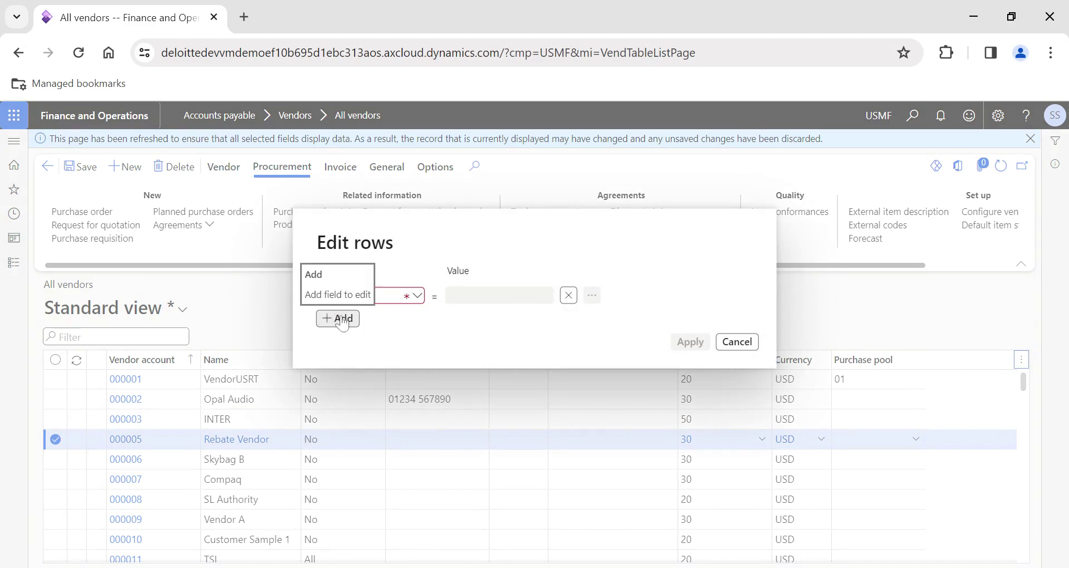
left_click(339, 319)
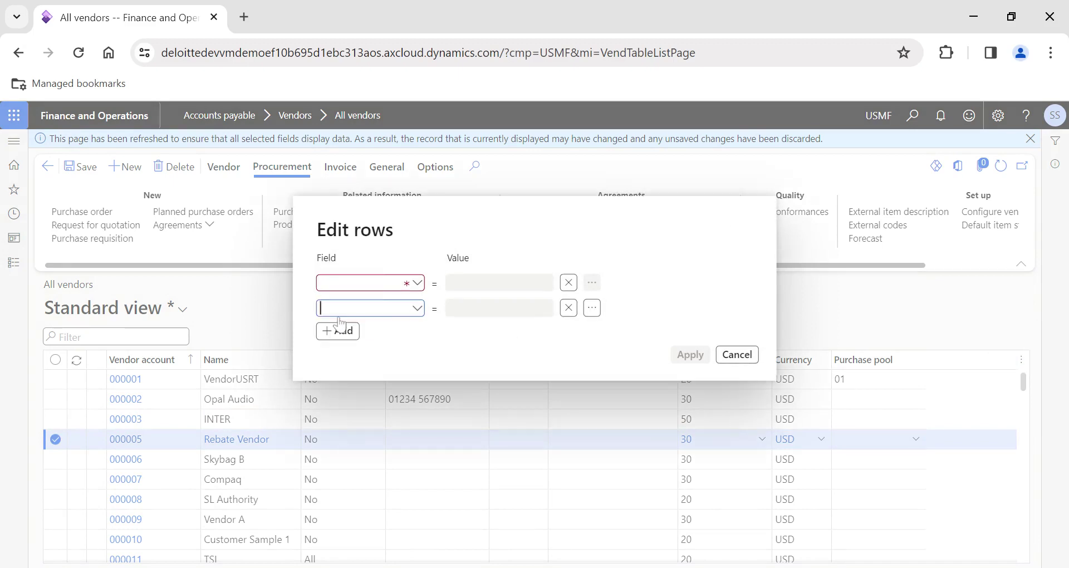
left_click(418, 282)
left_click(338, 317)
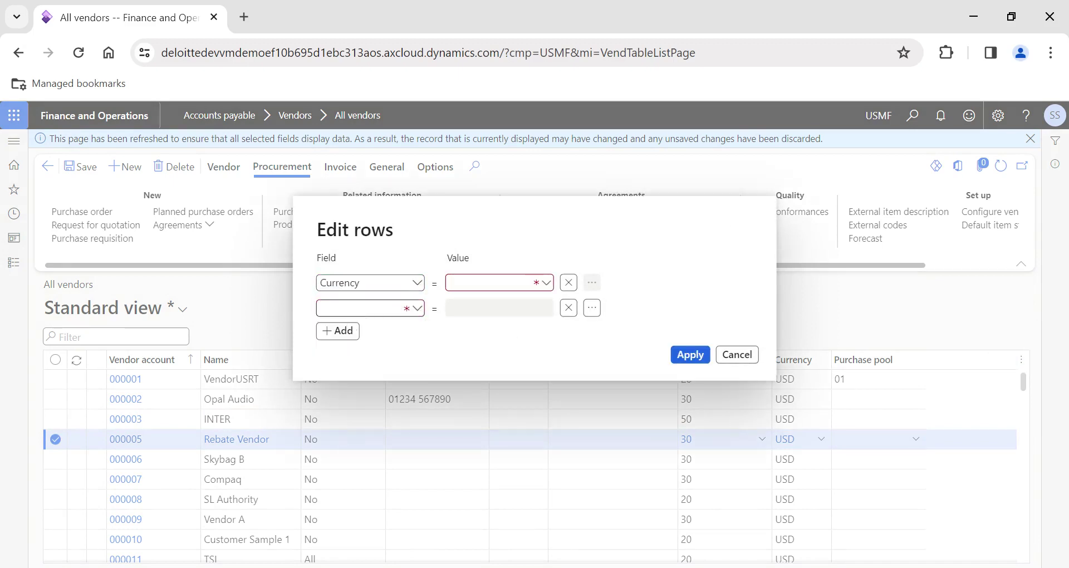
left_click(737, 355)
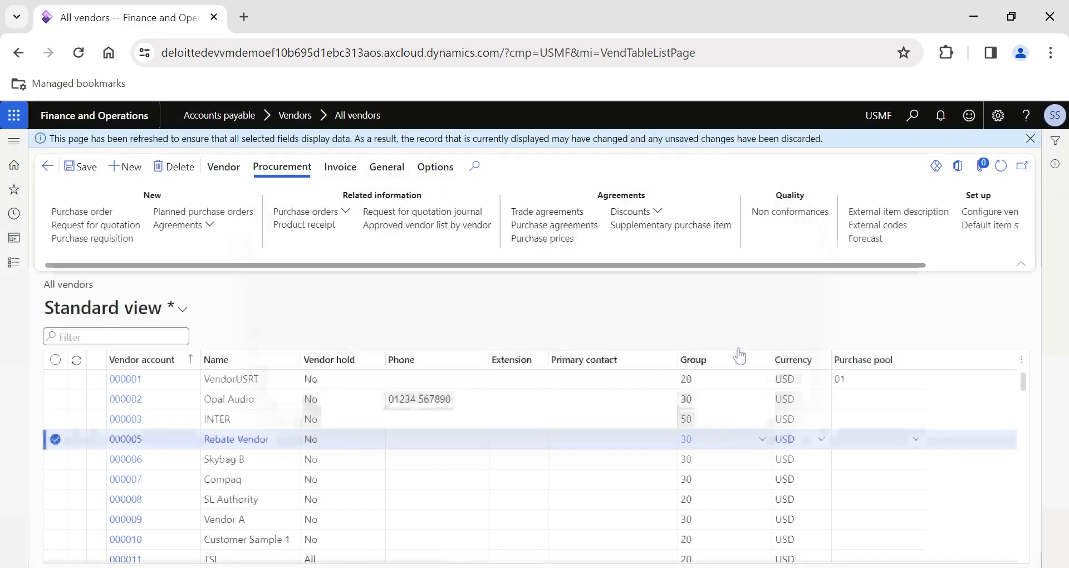
Step: Add vendors 000001, 000002 and 000003 to the selection and show the selected-row count footer
left_click(55, 379)
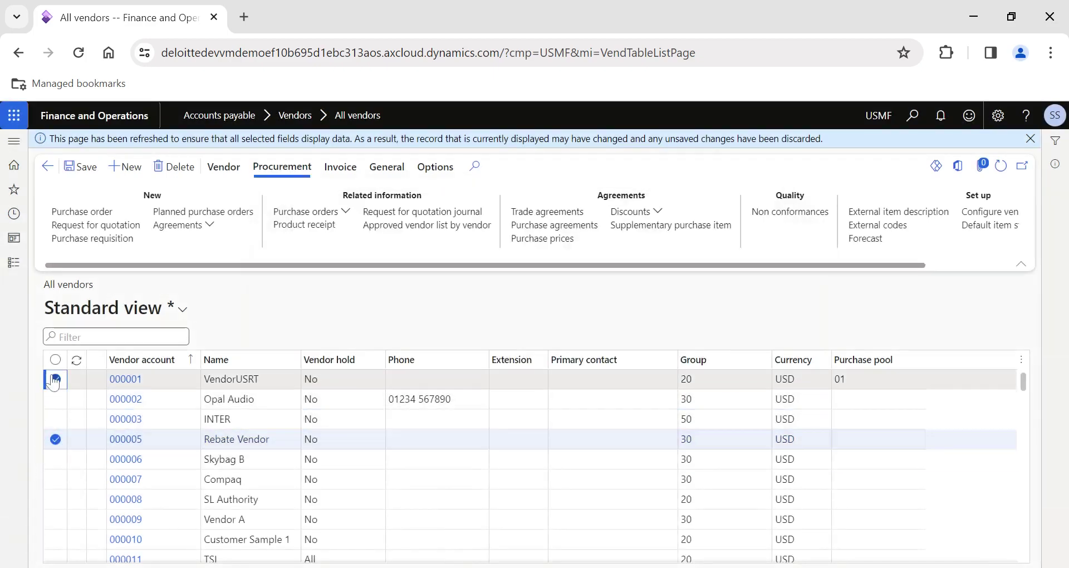
left_click(55, 400)
left_click(55, 419)
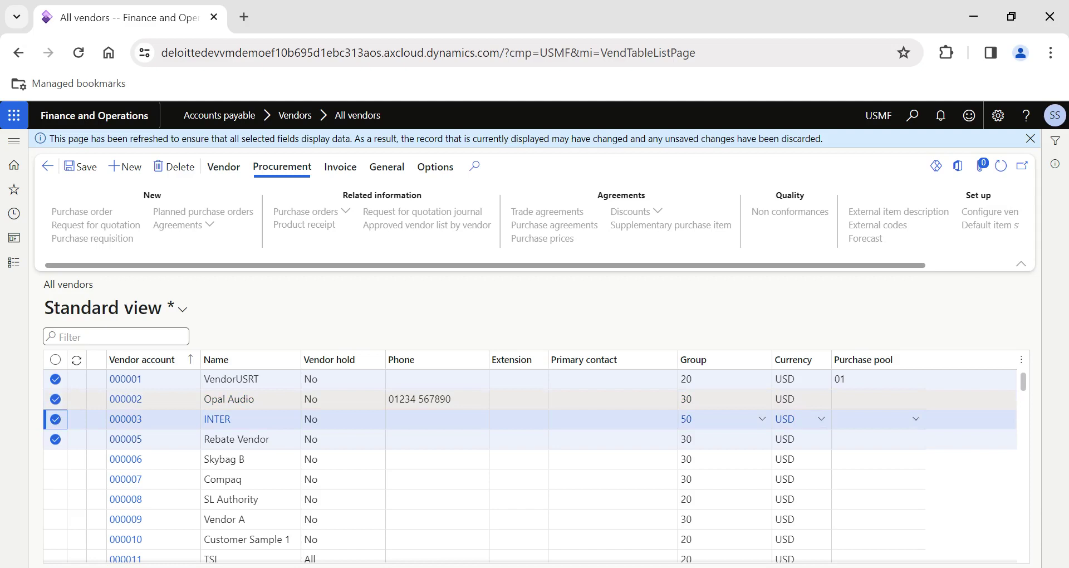
left_click(1021, 359)
left_click(994, 329)
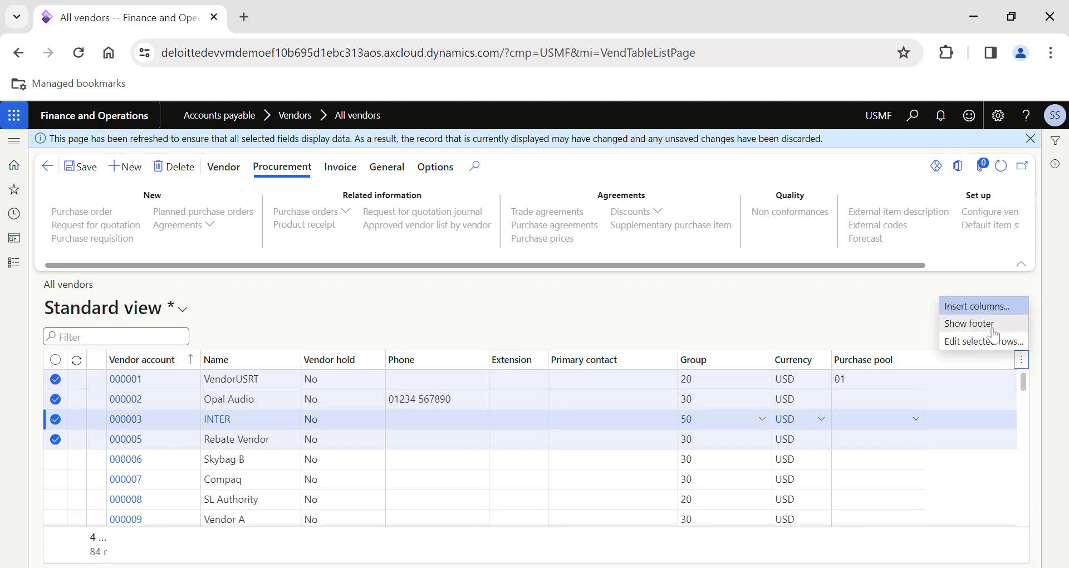
Step: Bulk-edit the selected vendors with Currency INR and Purchase pool 02
left_click(1021, 359)
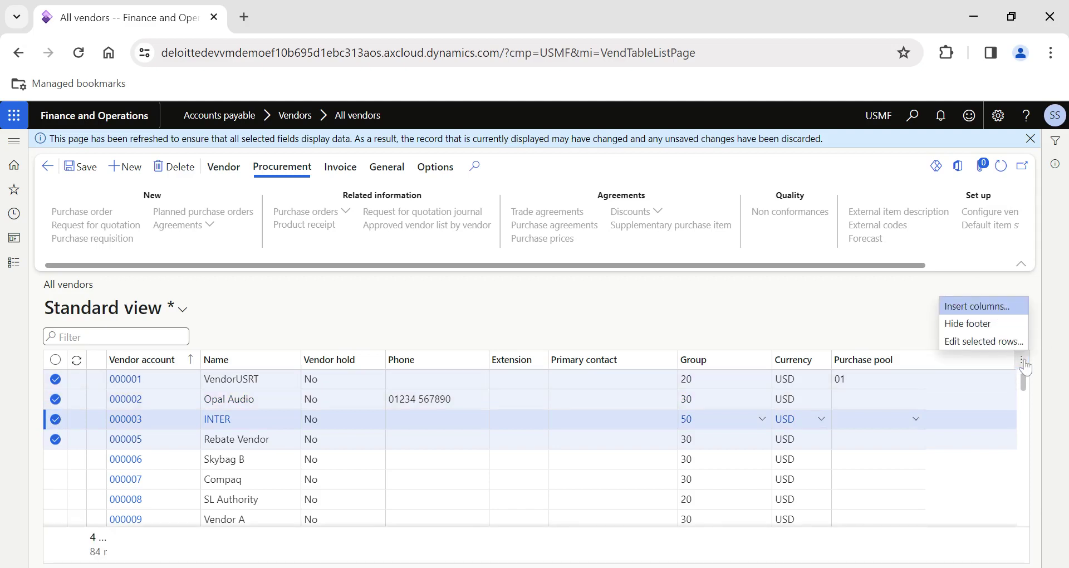
left_click(984, 341)
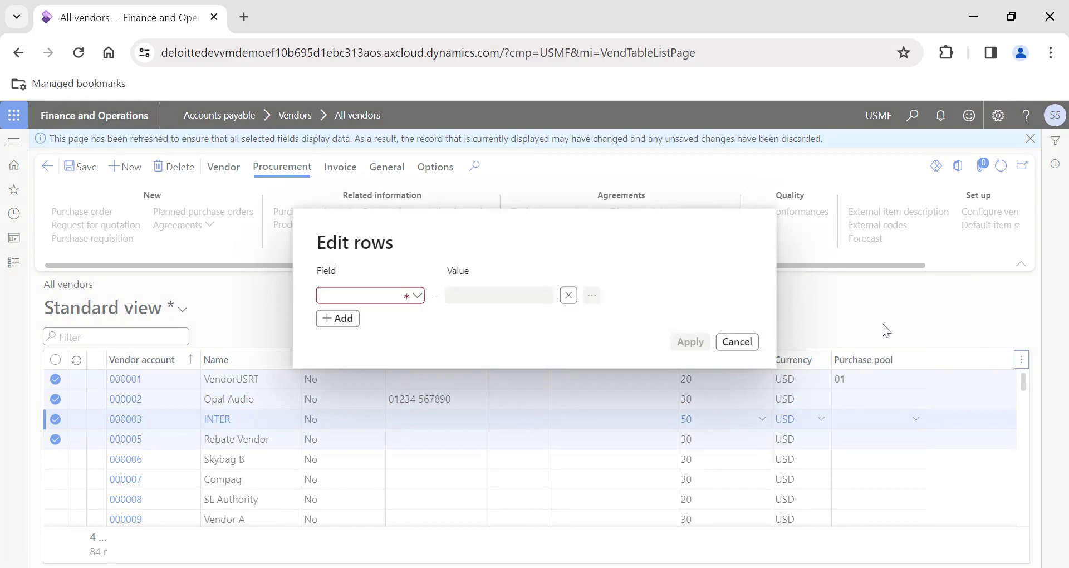
left_click(417, 296)
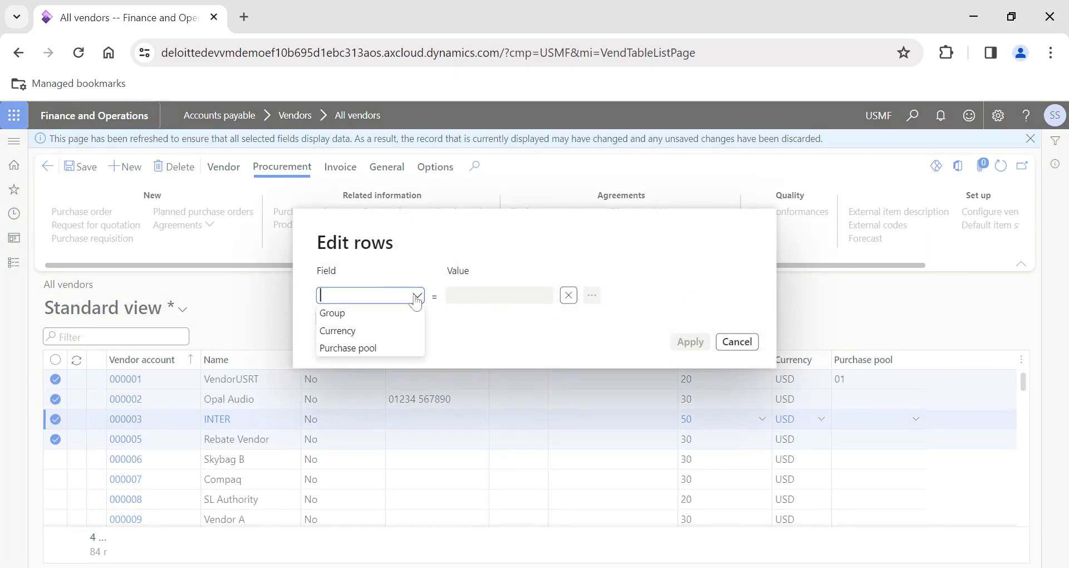
left_click(368, 331)
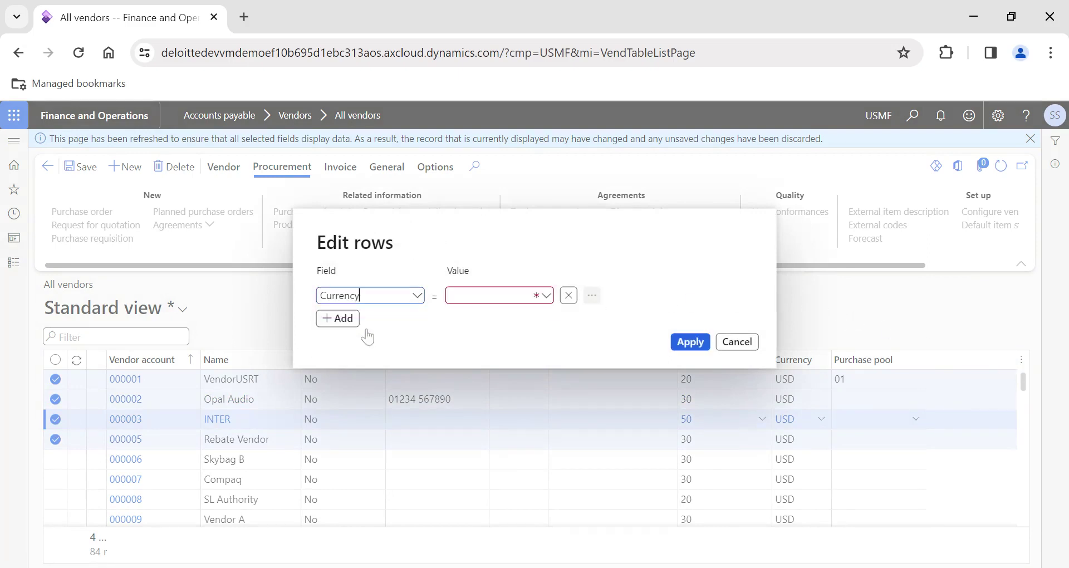
left_click(345, 325)
left_click(417, 308)
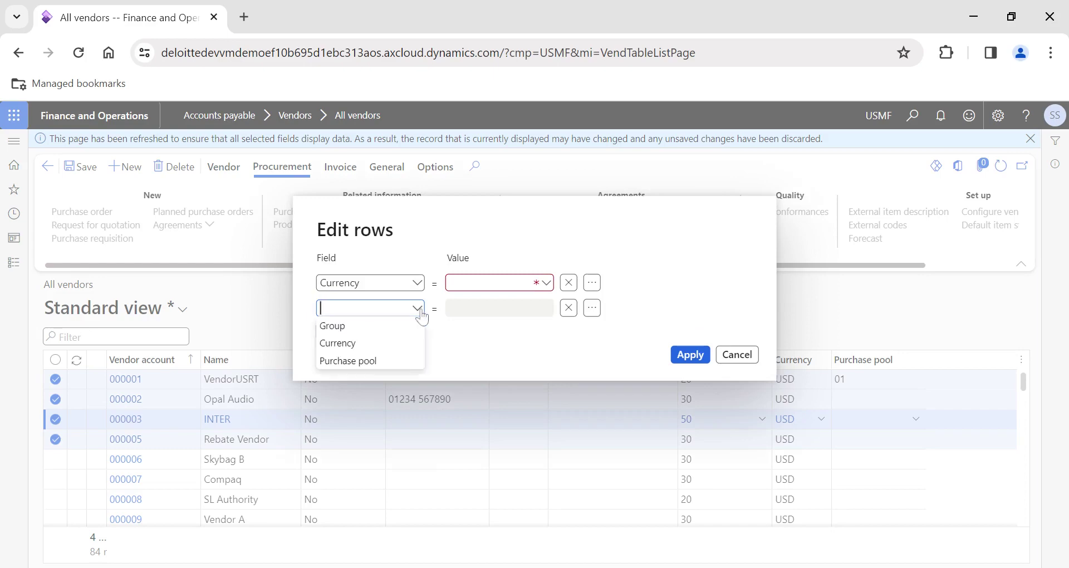
left_click(363, 361)
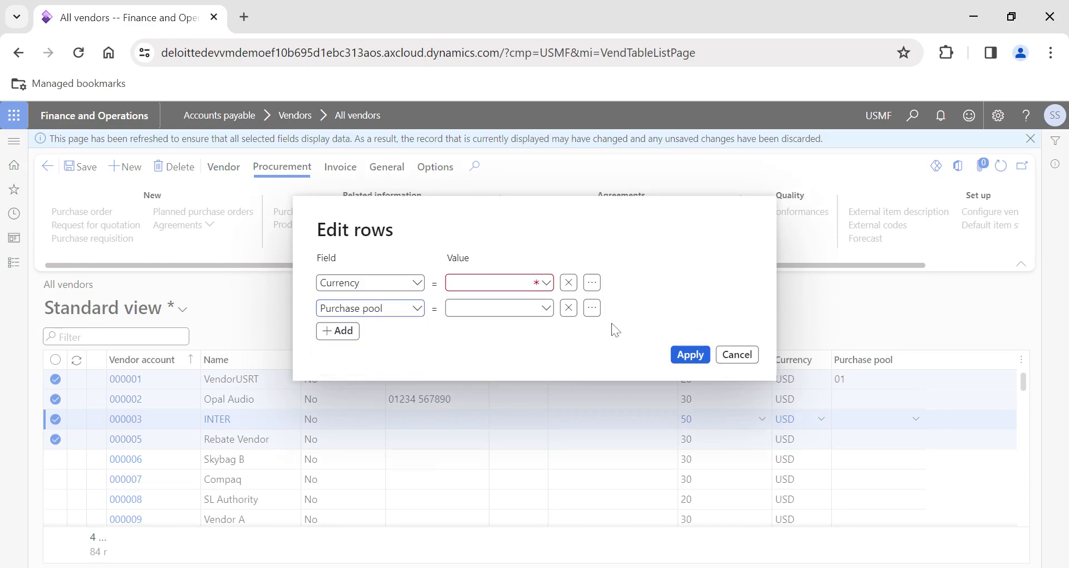
left_click(549, 284)
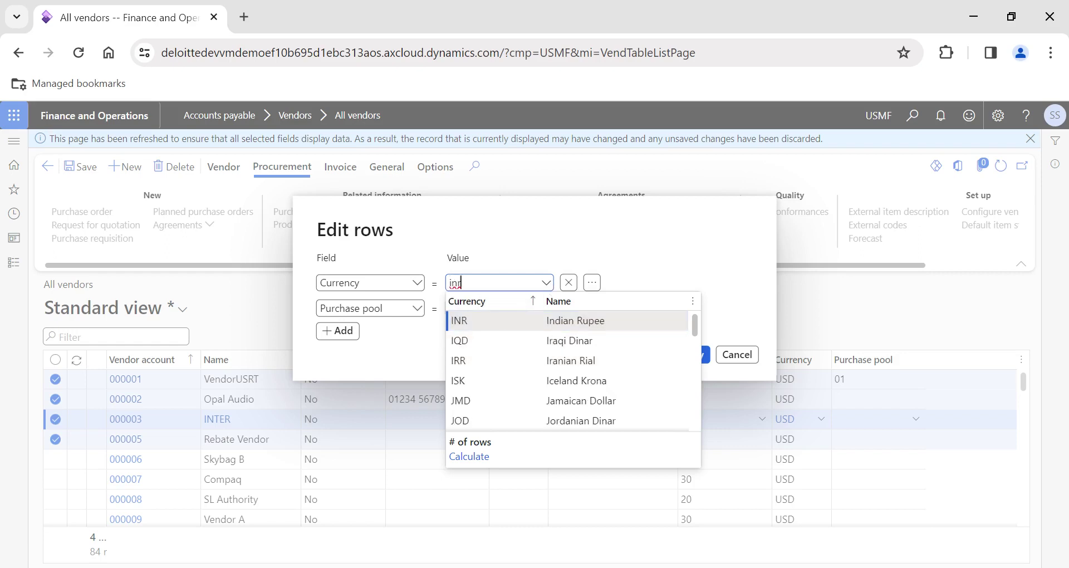
key("Return")
key("shift+Tab")
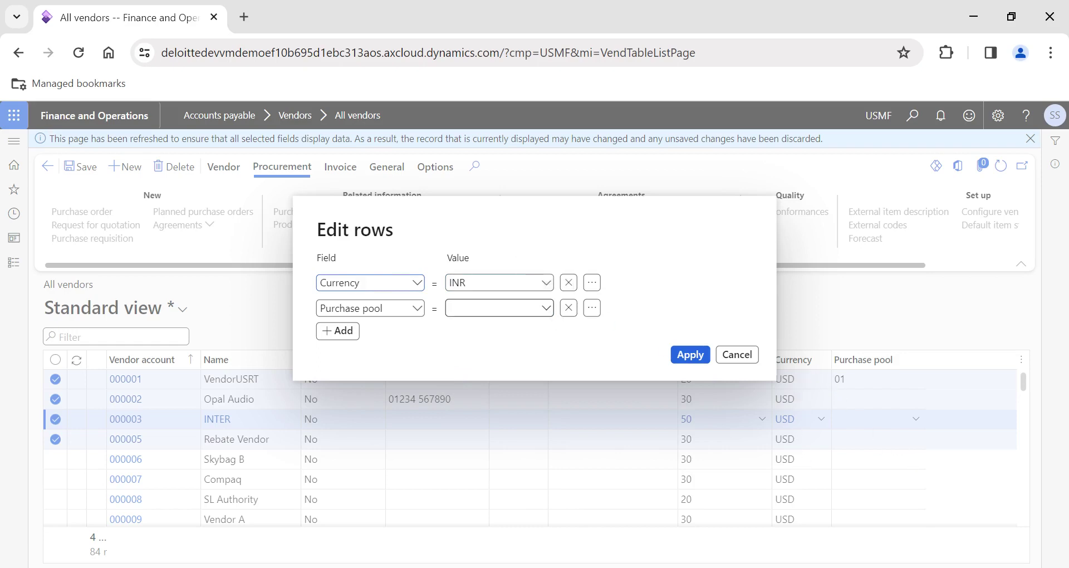
left_click(546, 308)
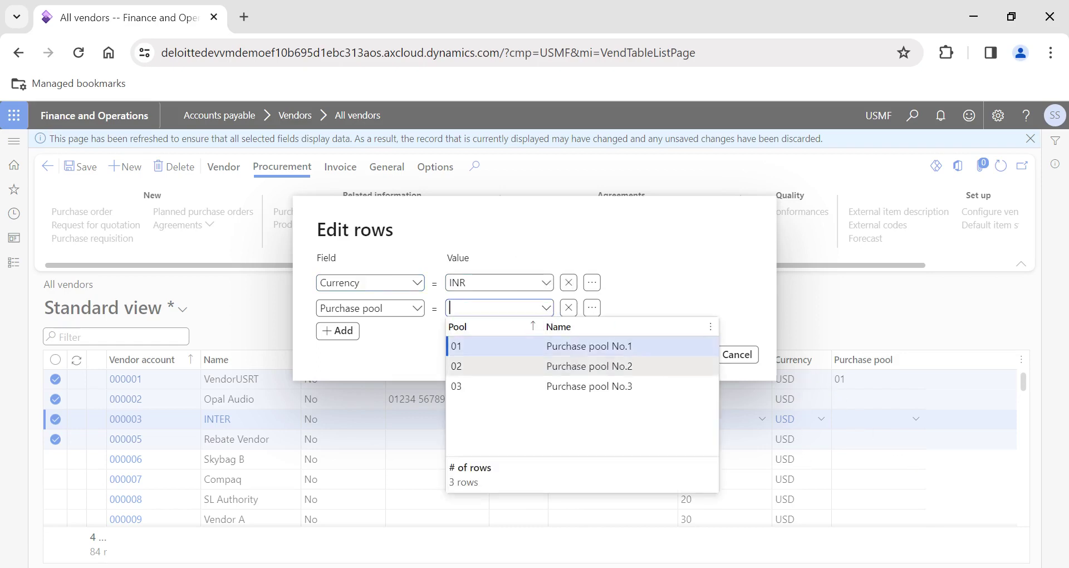
left_click(568, 366)
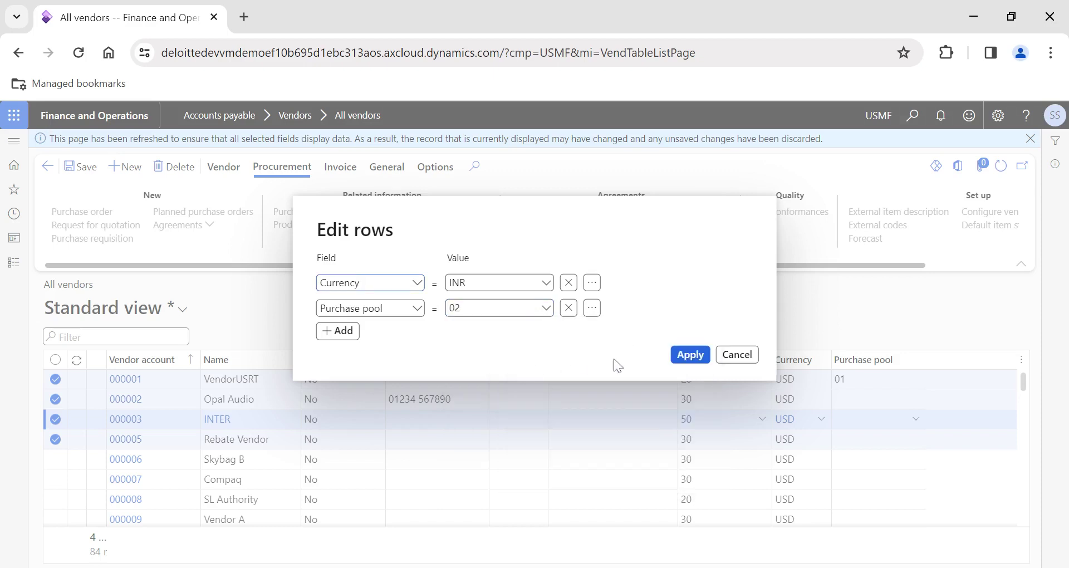
Step: Apply Currency INR and Purchase pool 02 to the four vendors and save
left_click(690, 355)
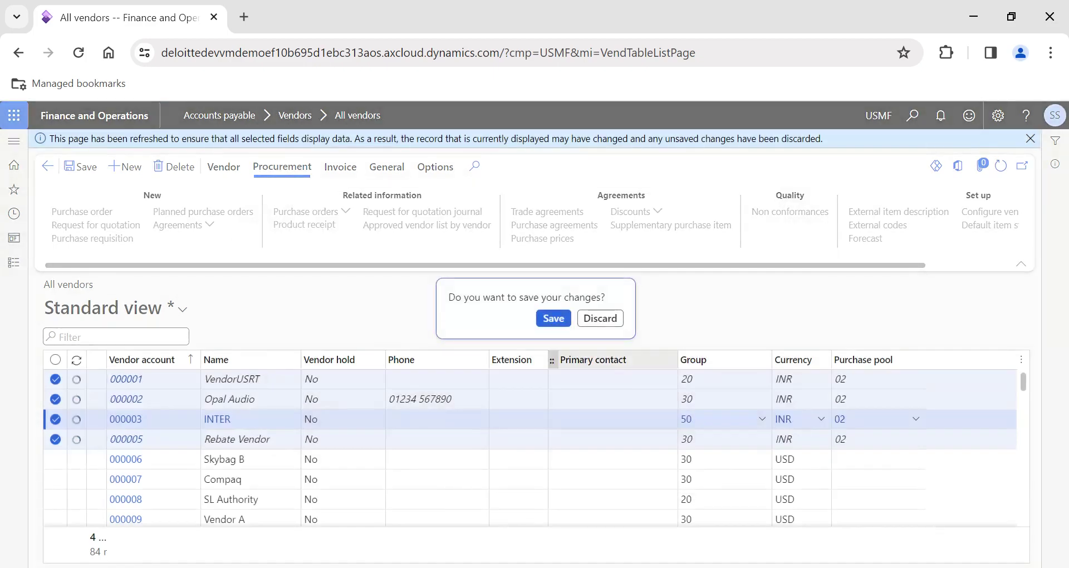
left_click(555, 319)
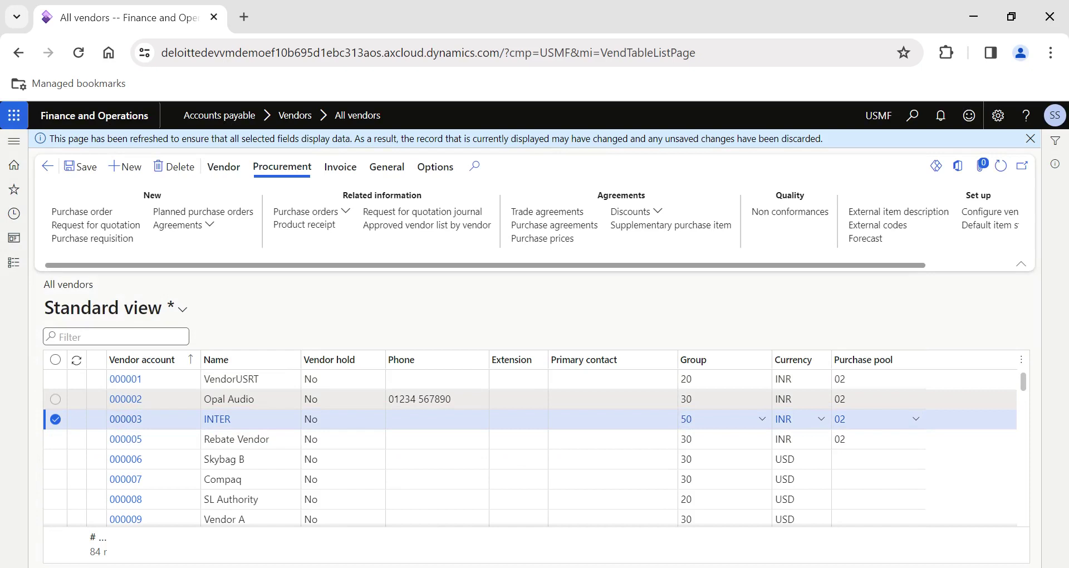
mouse_move(724, 398)
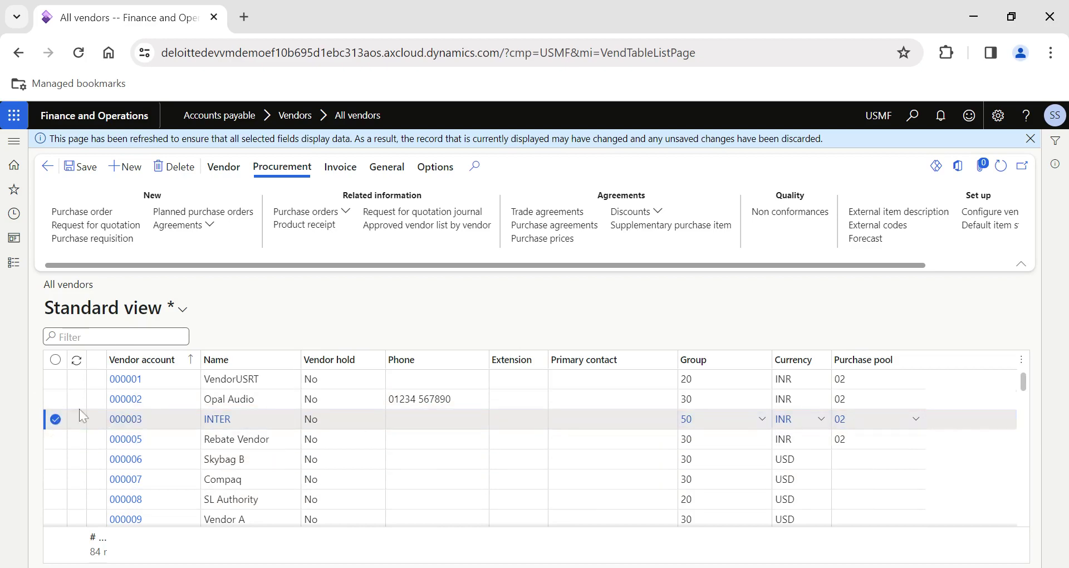
left_click(55, 399)
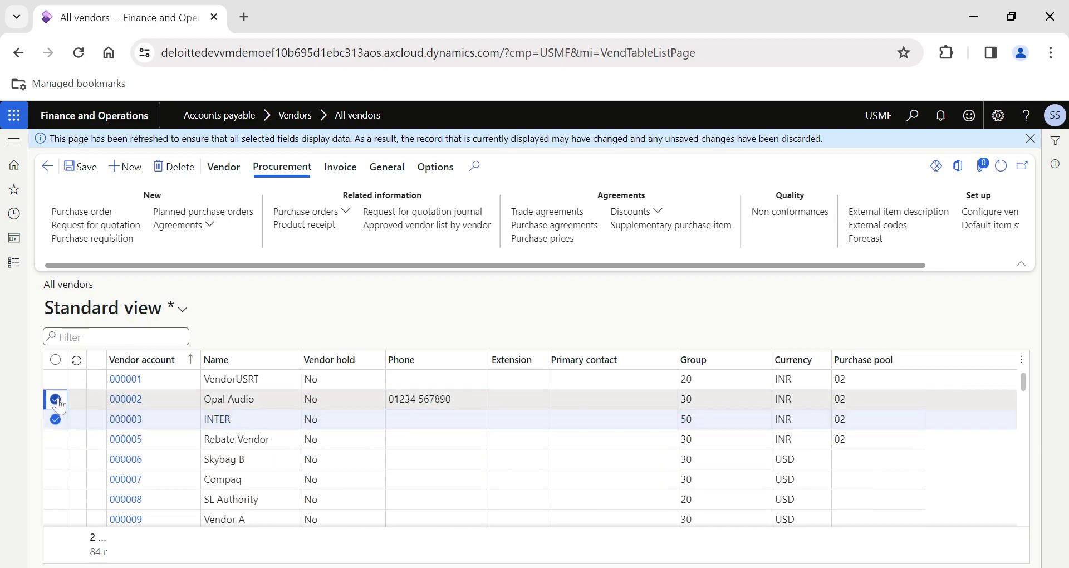
left_click(55, 360)
left_click(55, 360)
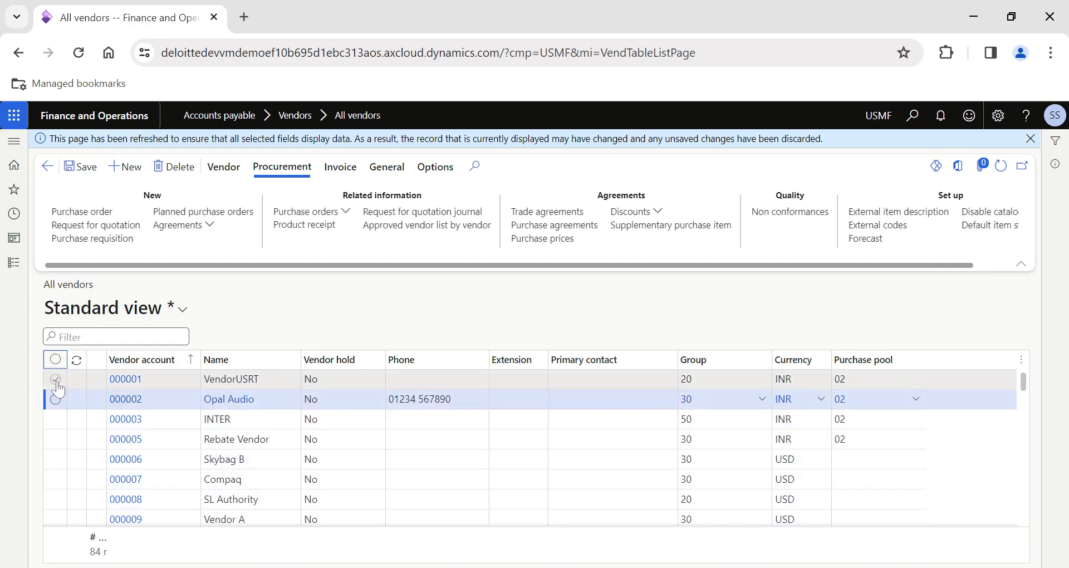
left_click(56, 379)
left_click(56, 500)
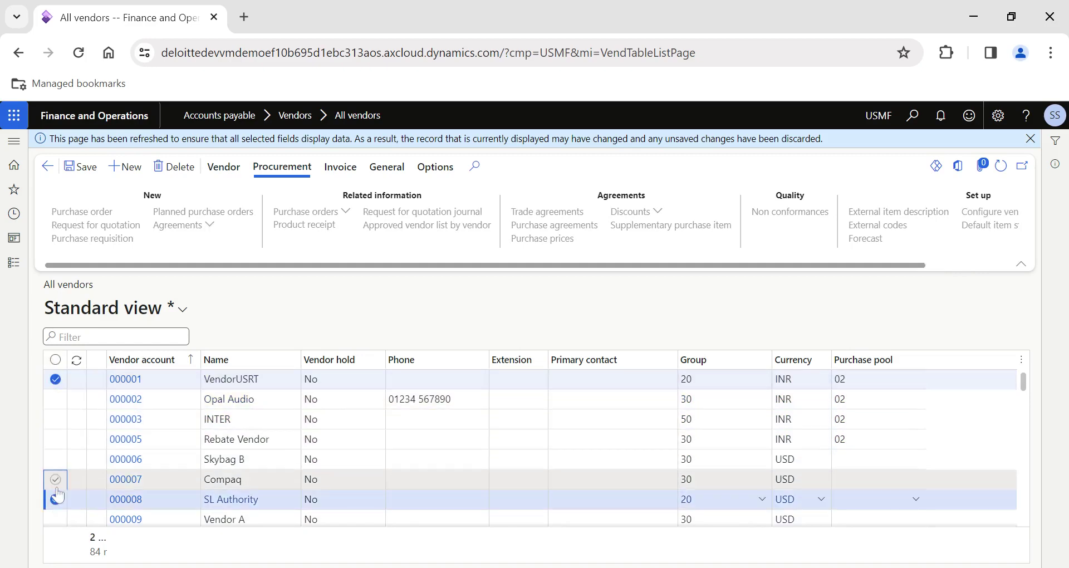
left_click(55, 480)
left_click(56, 419)
left_click(55, 359)
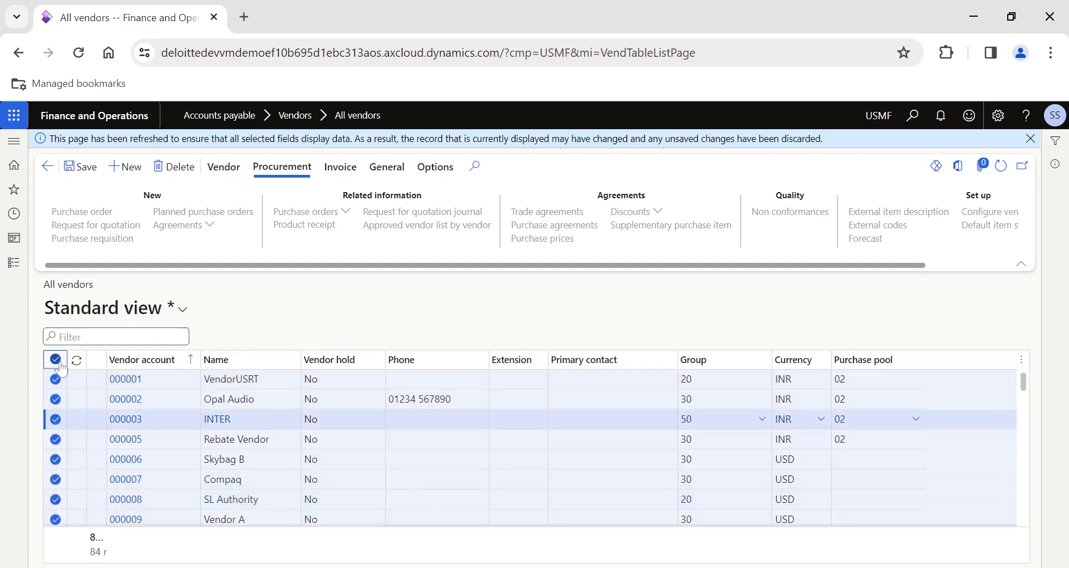
left_click(1021, 359)
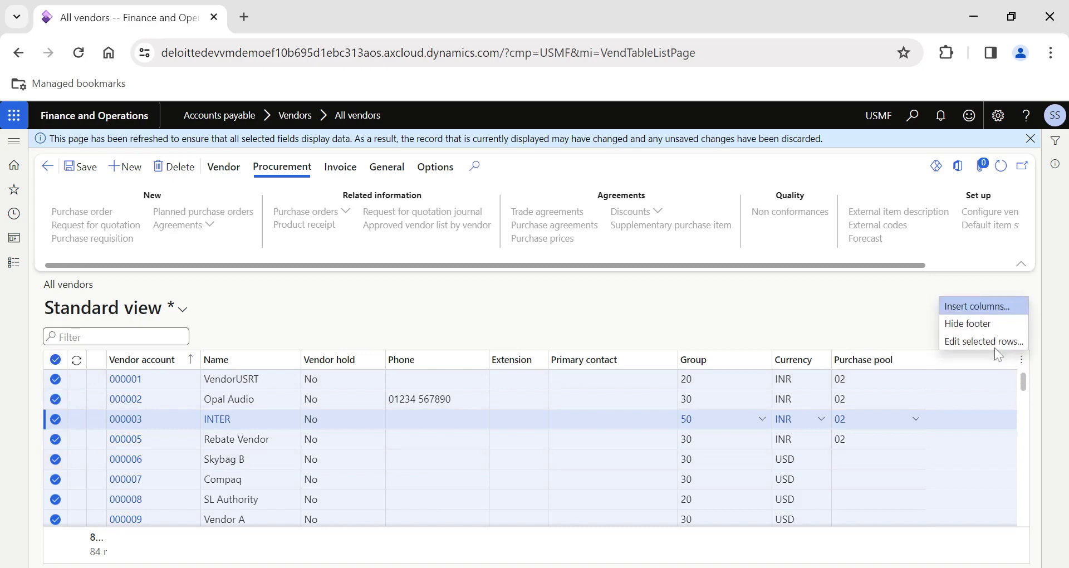
left_click(984, 341)
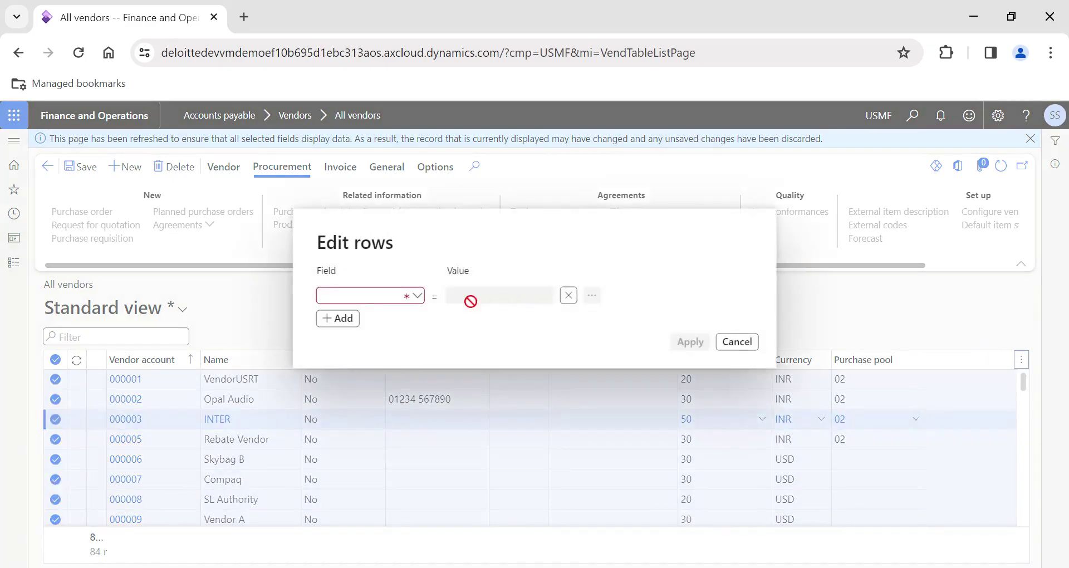
left_click(423, 295)
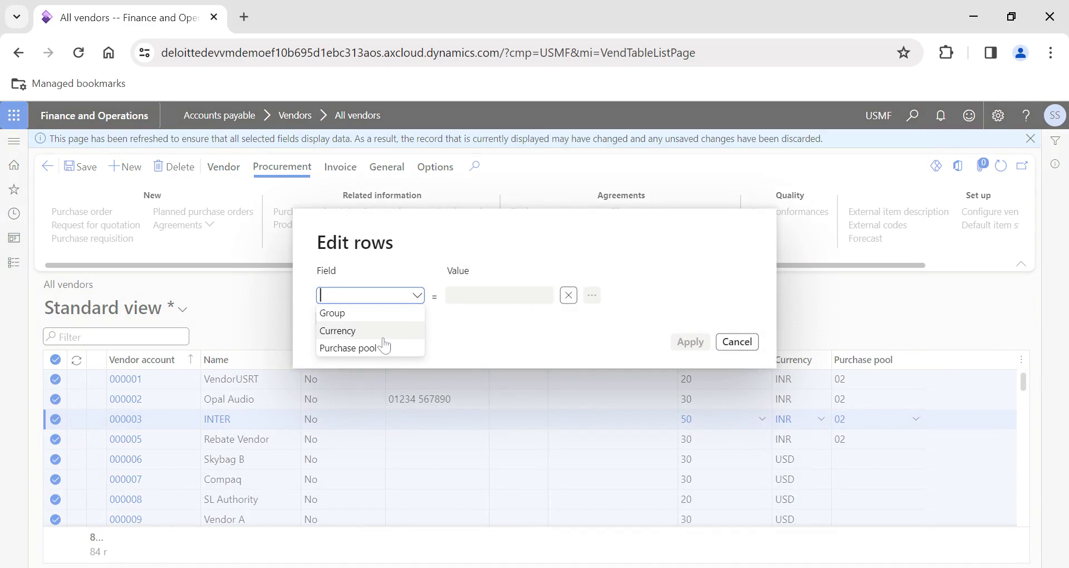
left_click(737, 341)
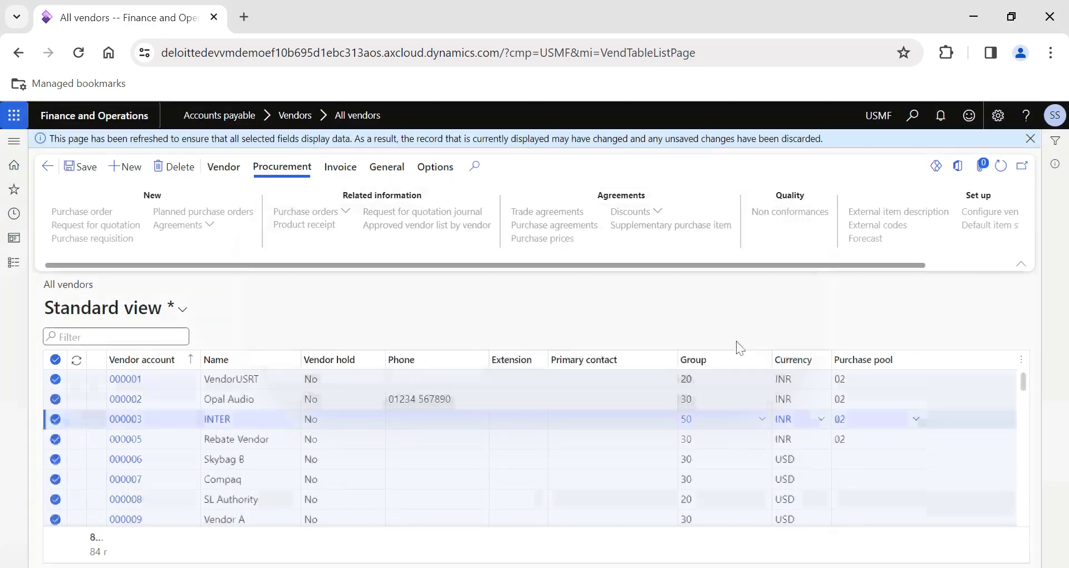
left_click(55, 359)
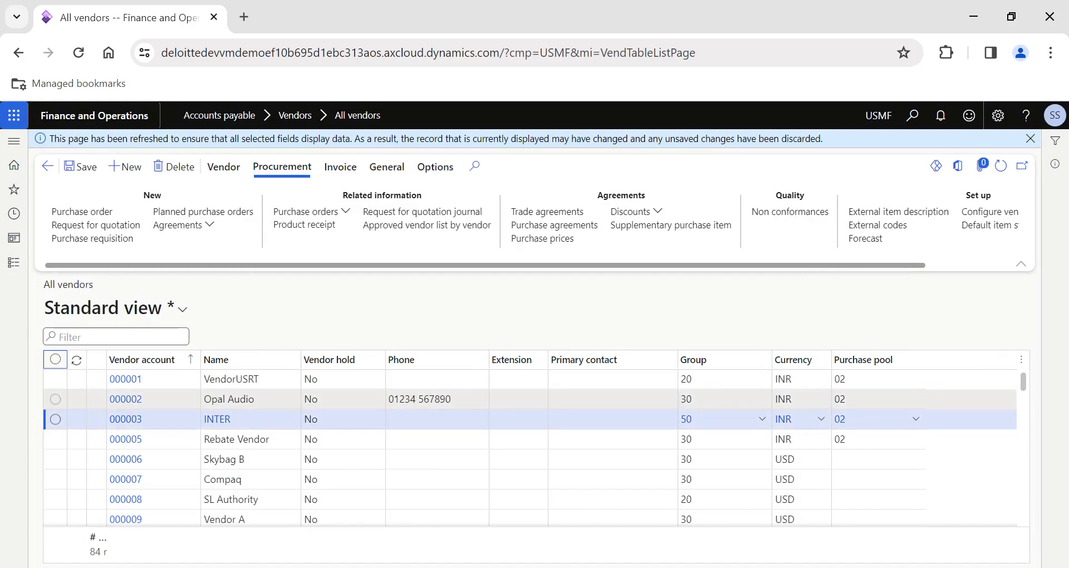
Step: Check the Group values of vendors 000002 and 000005, then go back from the All vendors list
left_click(763, 401)
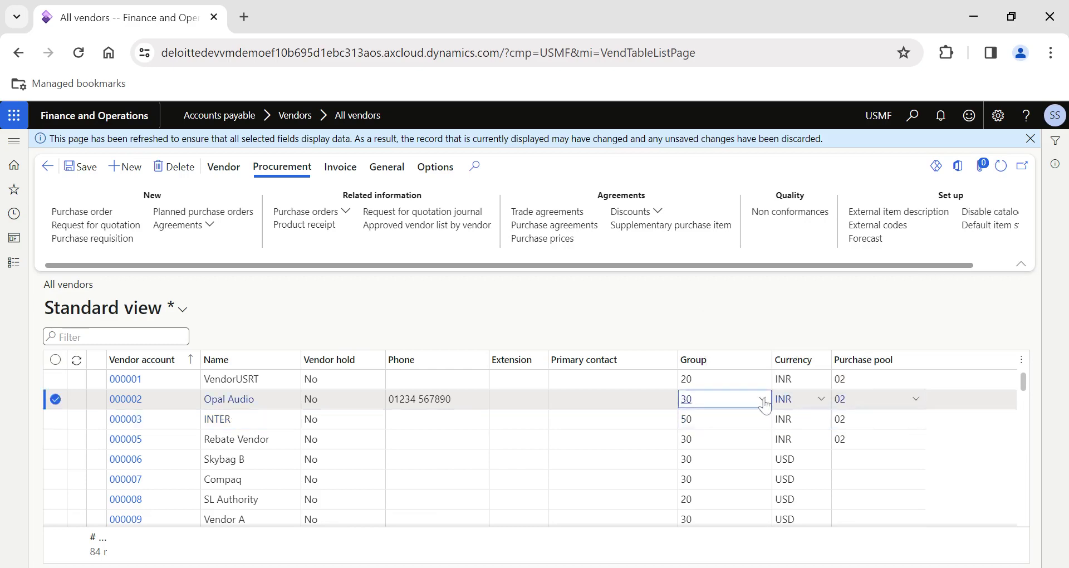
left_click(765, 445)
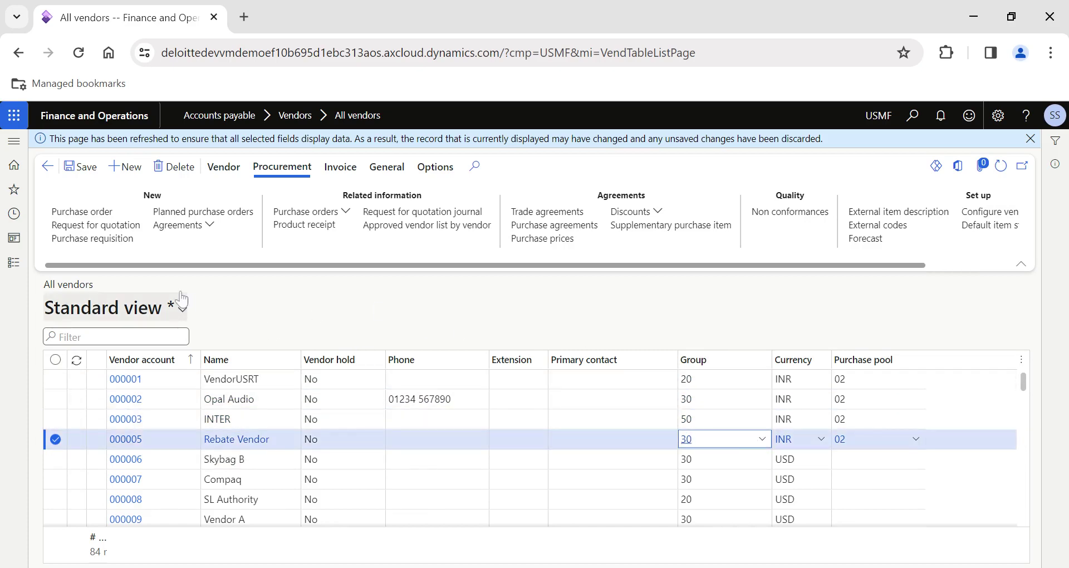
left_click(48, 166)
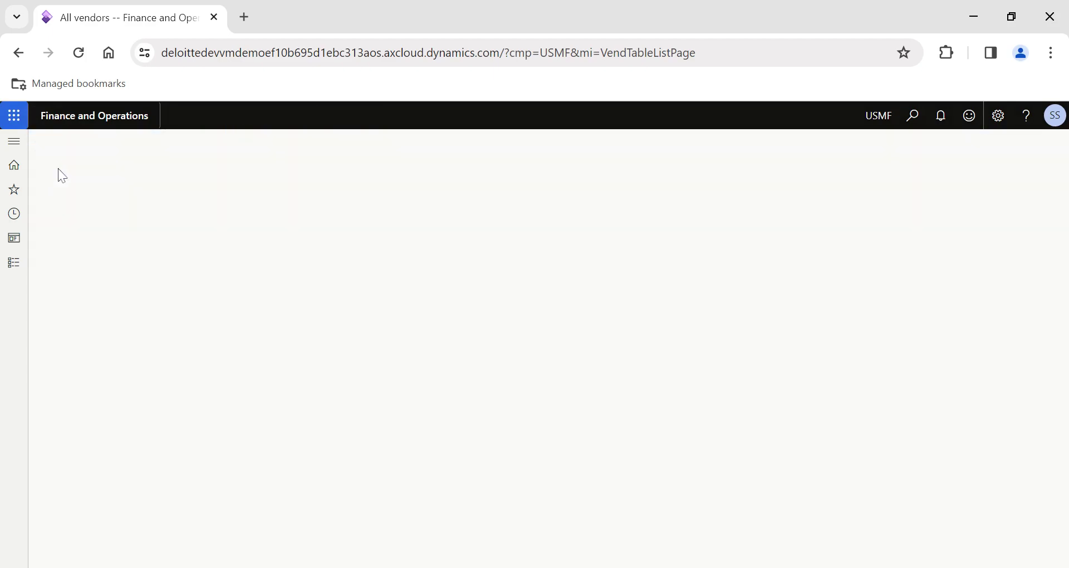